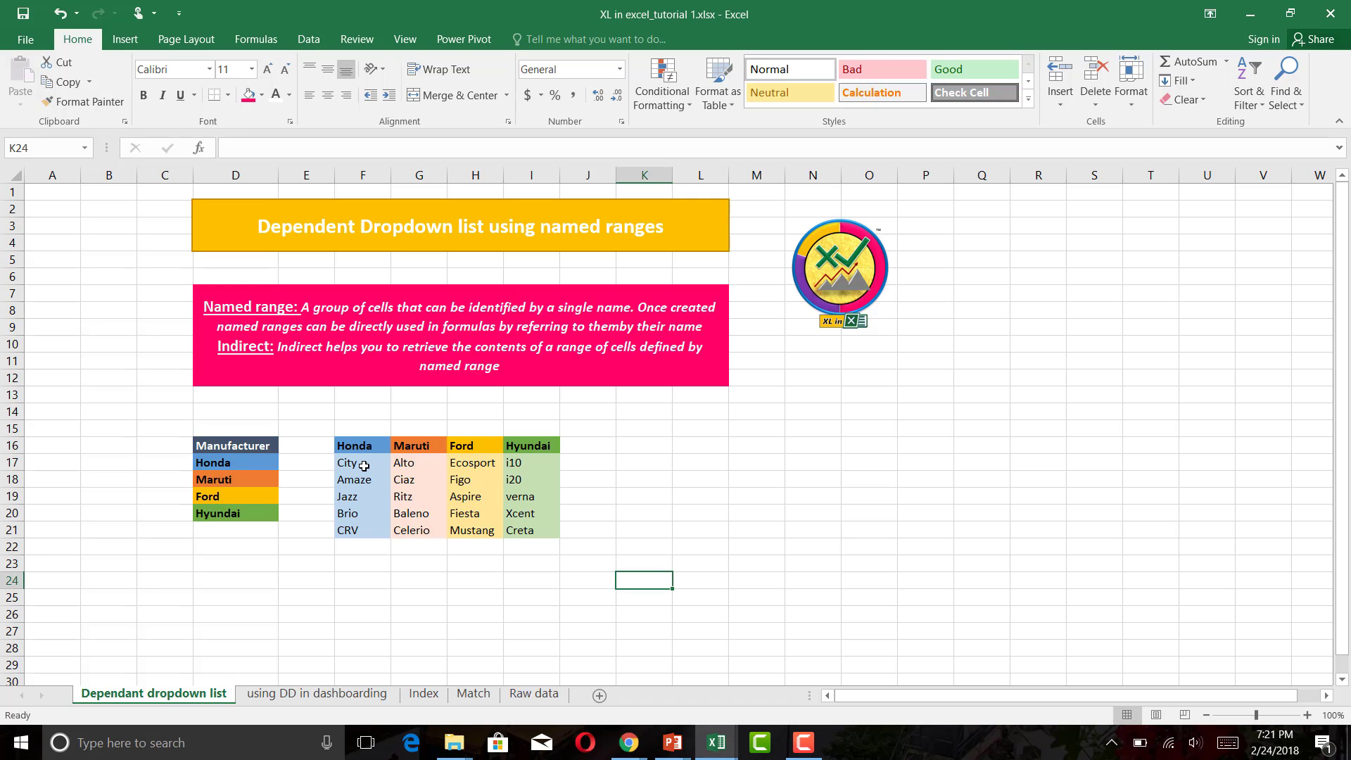
# - Define the named range Honda for the Honda car models in F17:F21 and reselect the range to check its name
pyautogui.moveTo(365, 458); pyautogui.dragTo(371, 523)
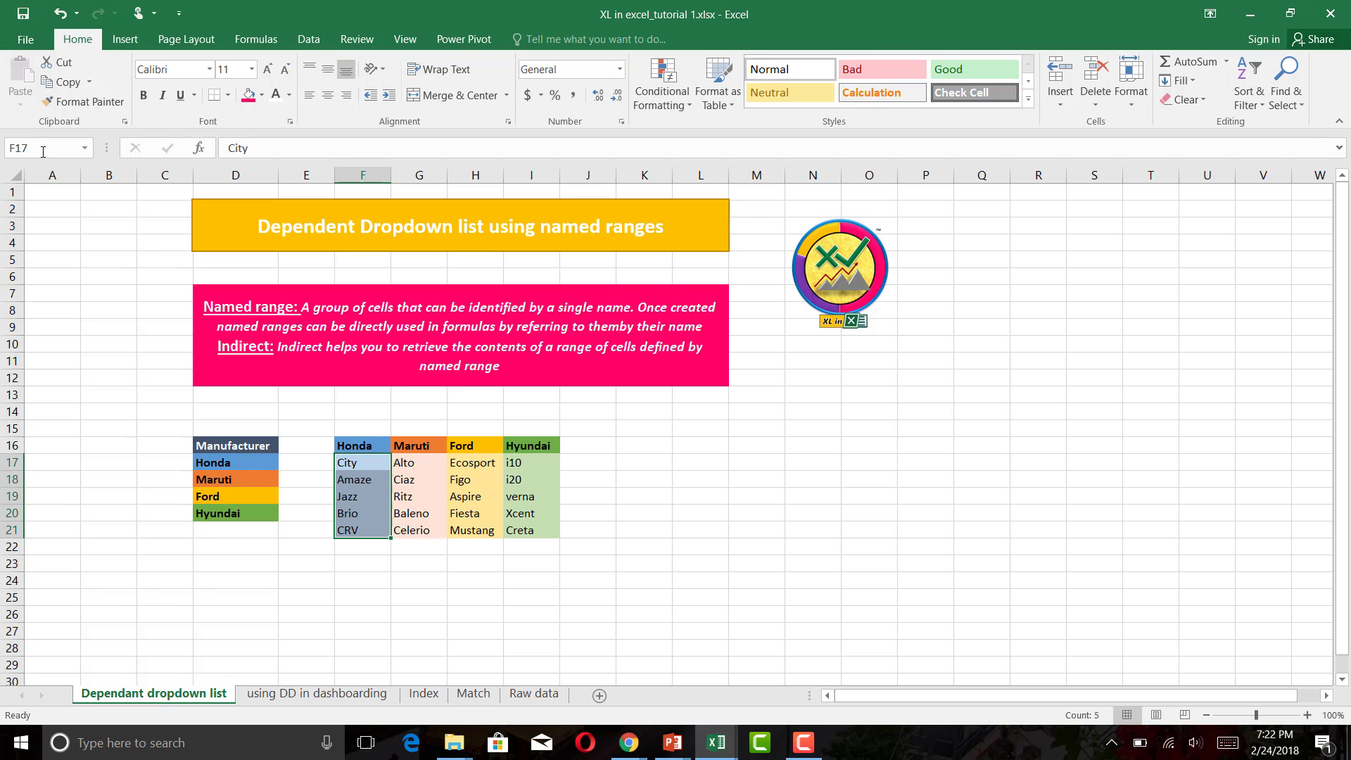
pyautogui.click(42, 149)
pyautogui.write('Honda')
pyautogui.press('Return')
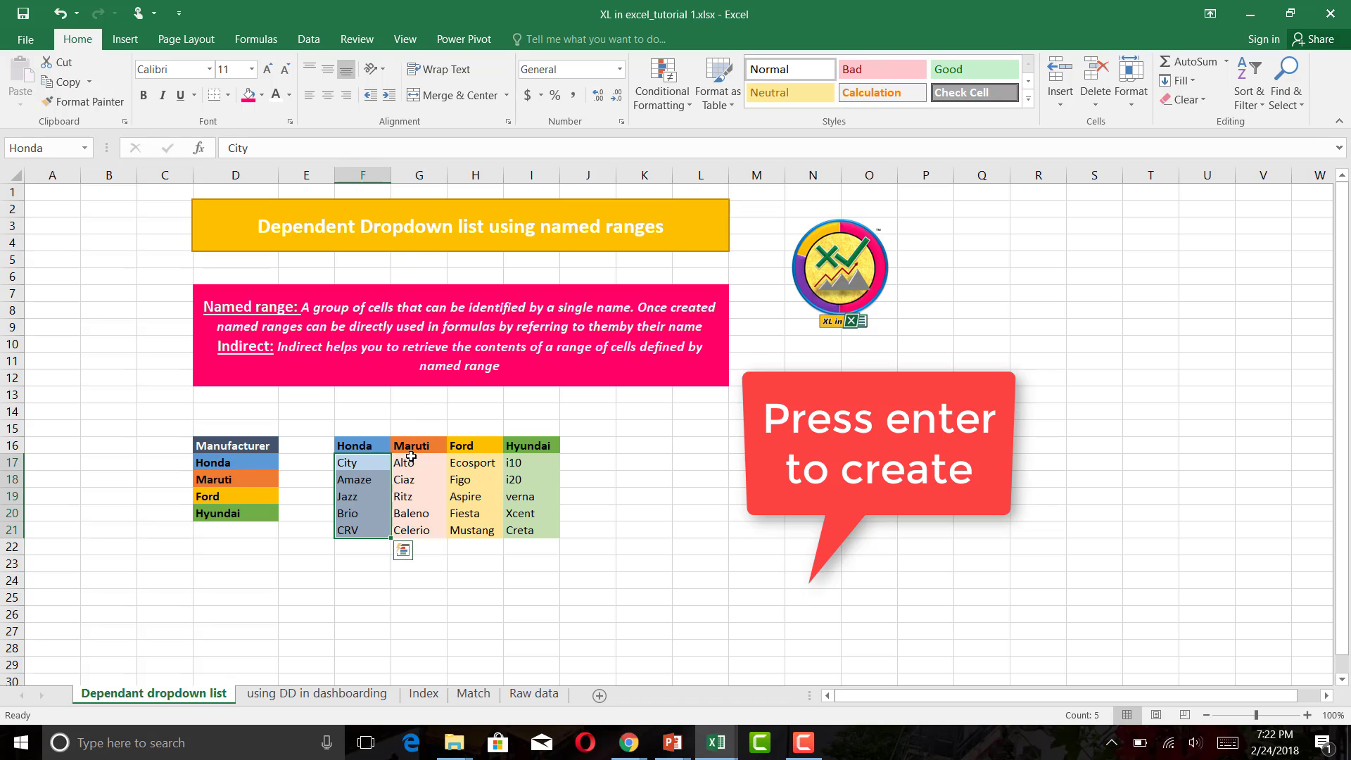
pyautogui.click(412, 459)
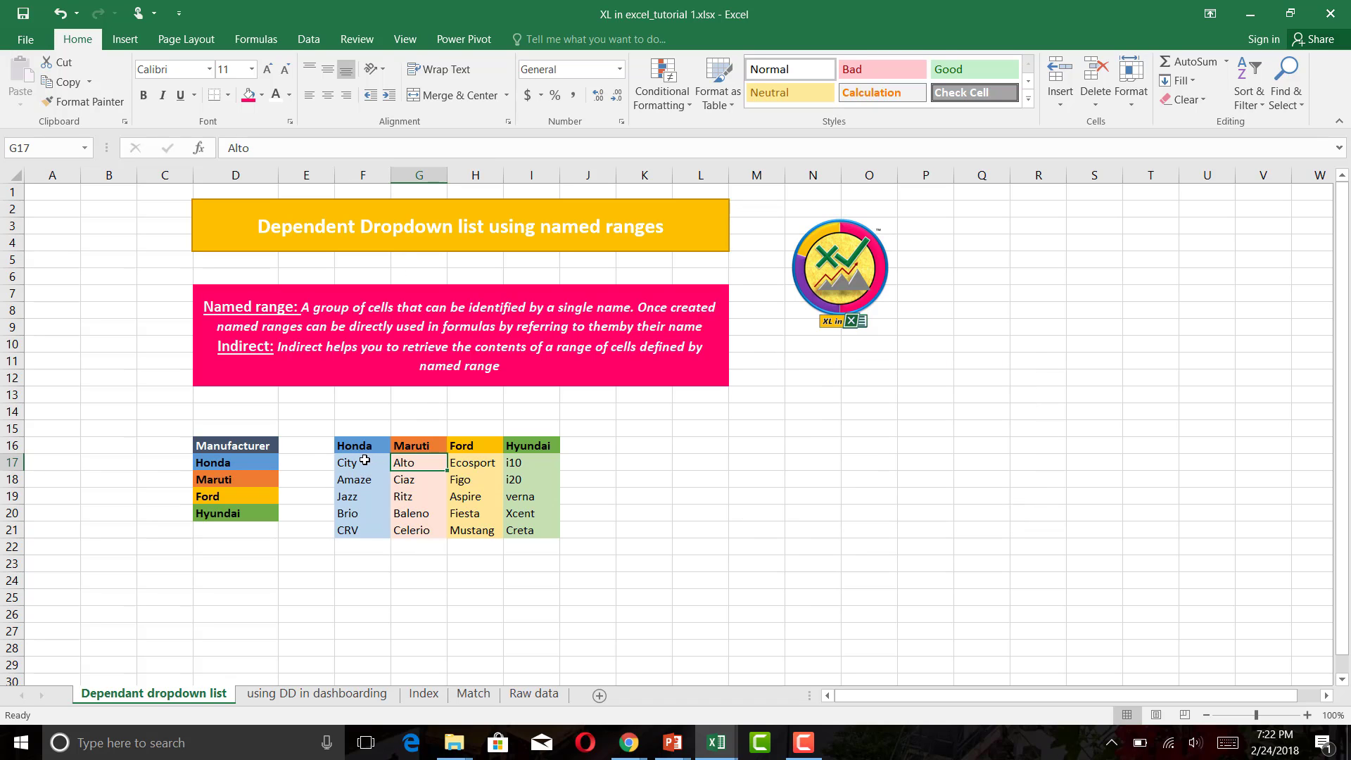
pyautogui.moveTo(371, 461); pyautogui.dragTo(367, 532)
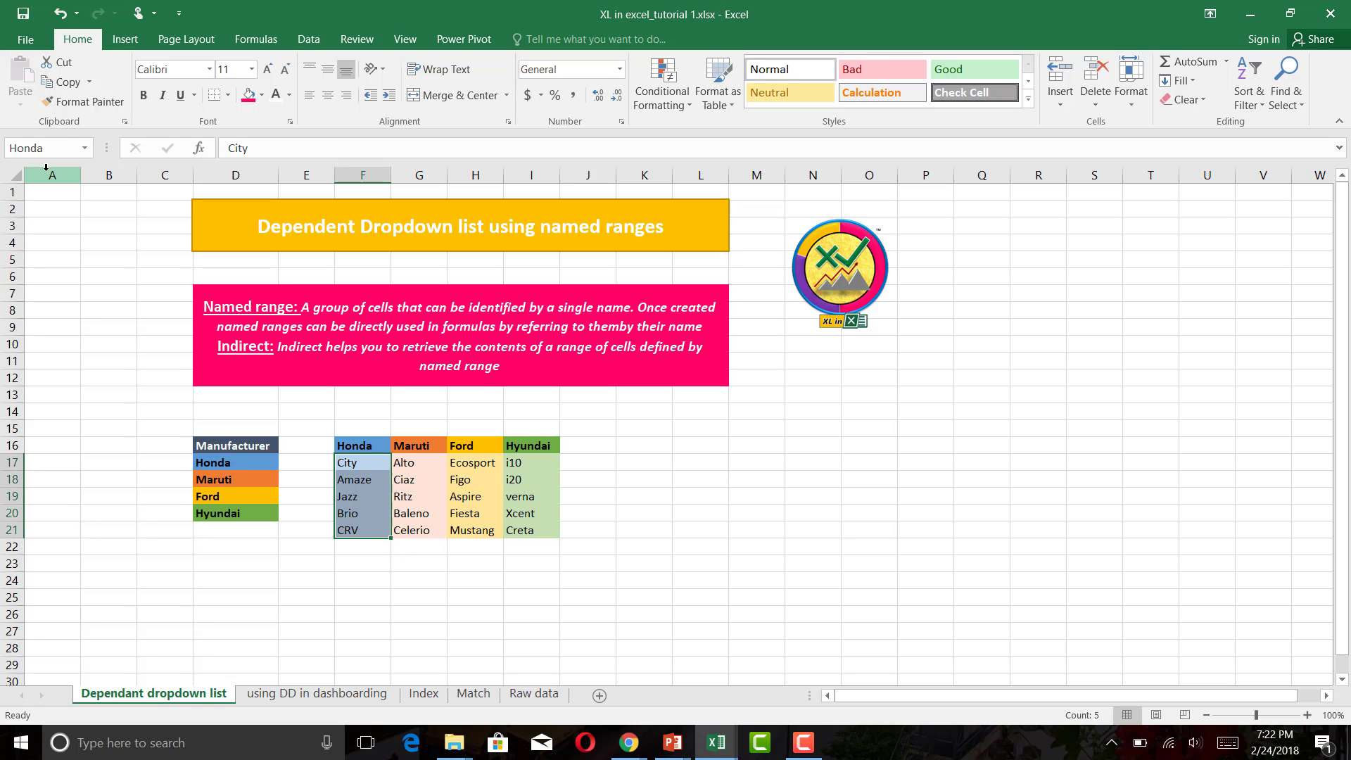
pyautogui.click(431, 498)
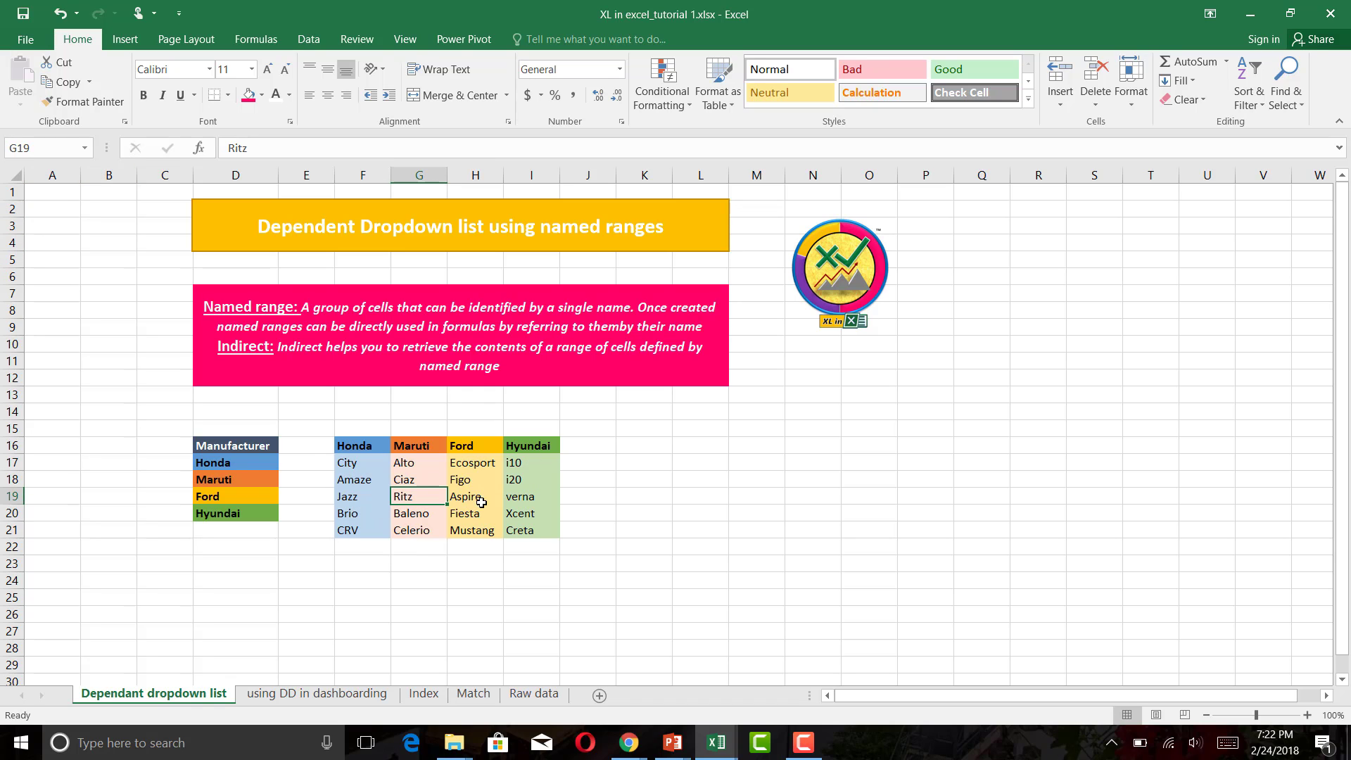
# - Create the Maruti named range from G16:G21, taking the name from the top row, and reselect its models to check the name
pyautogui.moveTo(425, 465); pyautogui.dragTo(422, 519)
pyautogui.click(420, 447)
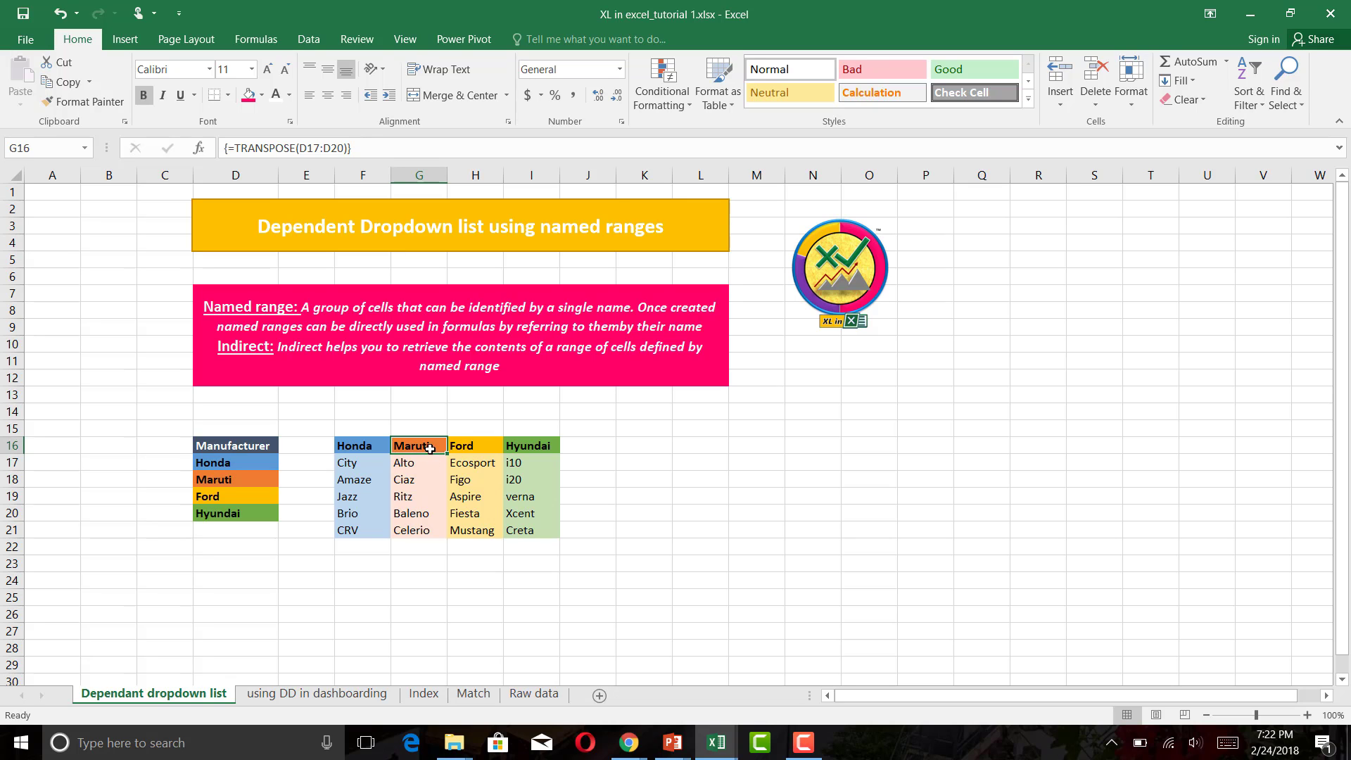
pyautogui.moveTo(427, 463); pyautogui.dragTo(428, 544)
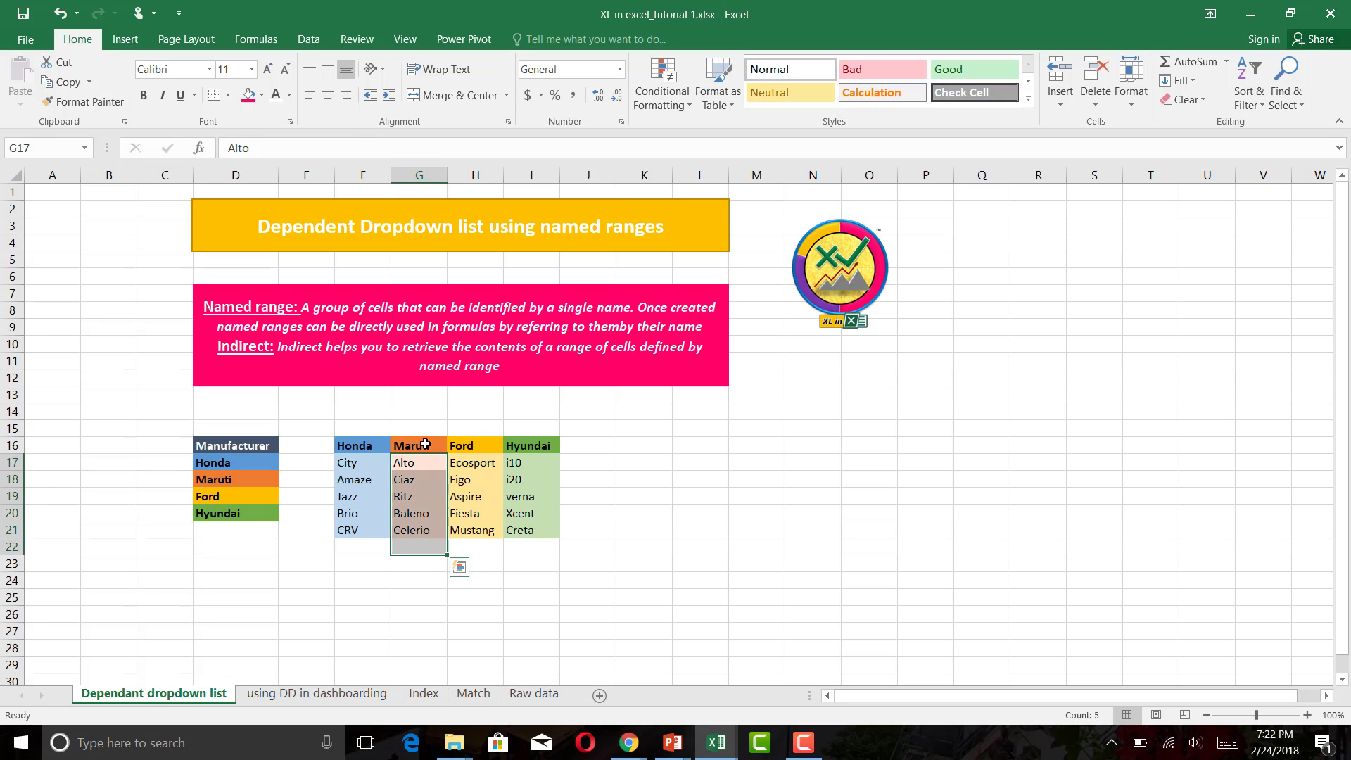
pyautogui.moveTo(425, 443); pyautogui.dragTo(426, 520)
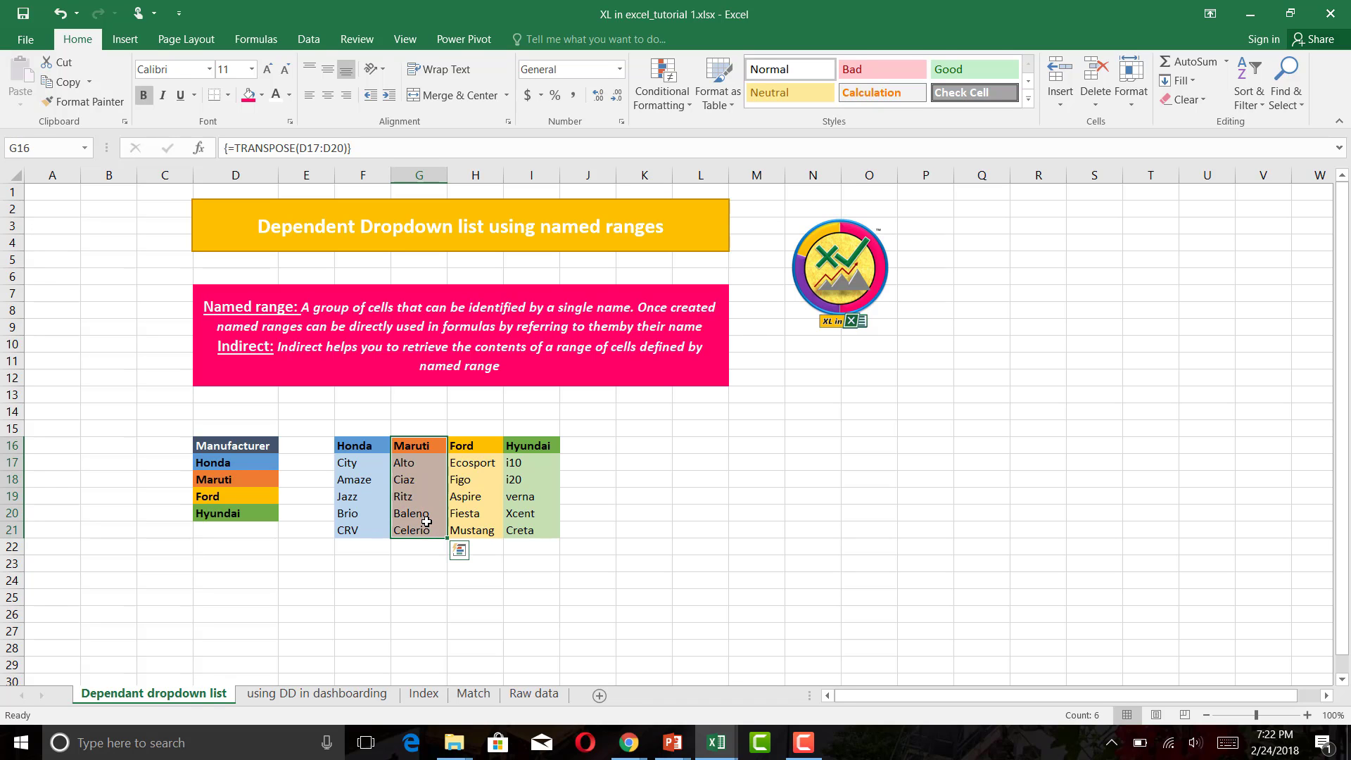
pyautogui.hotkey('ctrl', 'shift', 'F3')
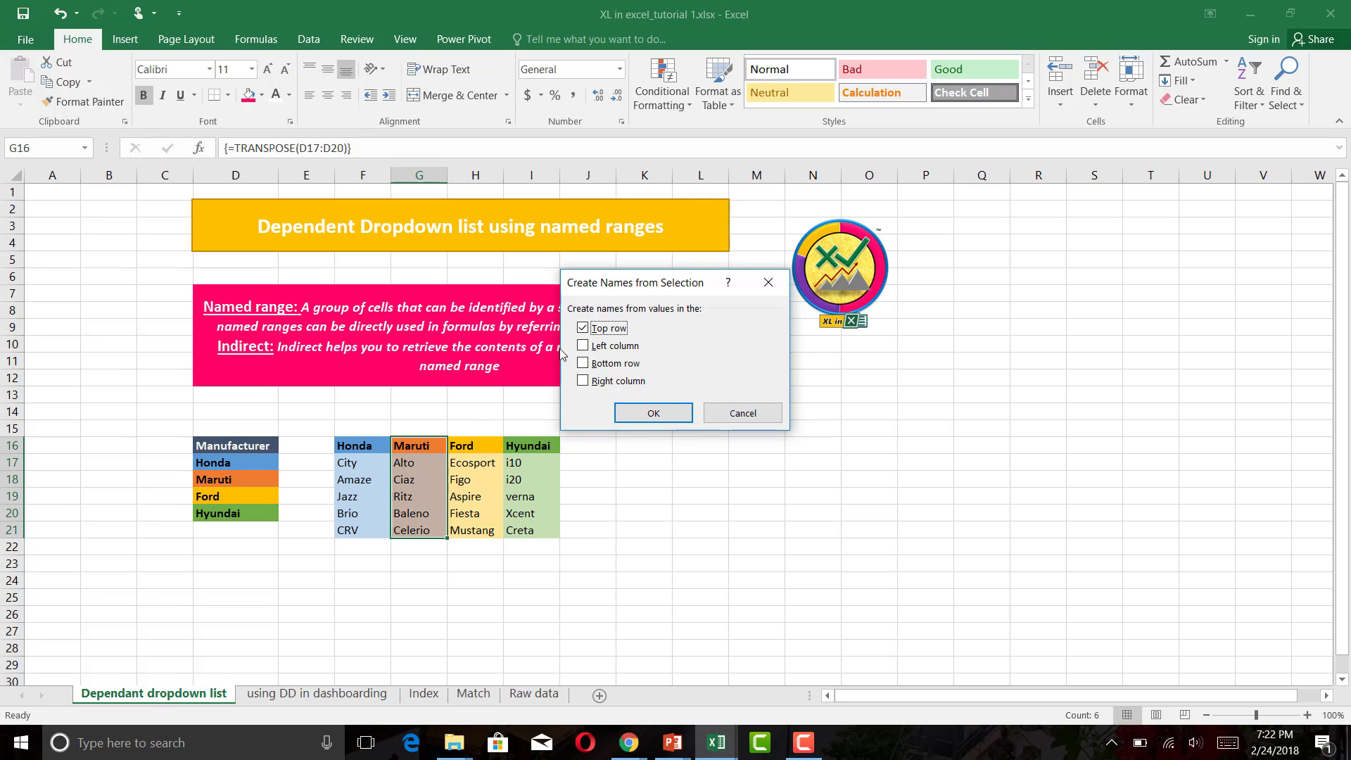
pyautogui.click(677, 417)
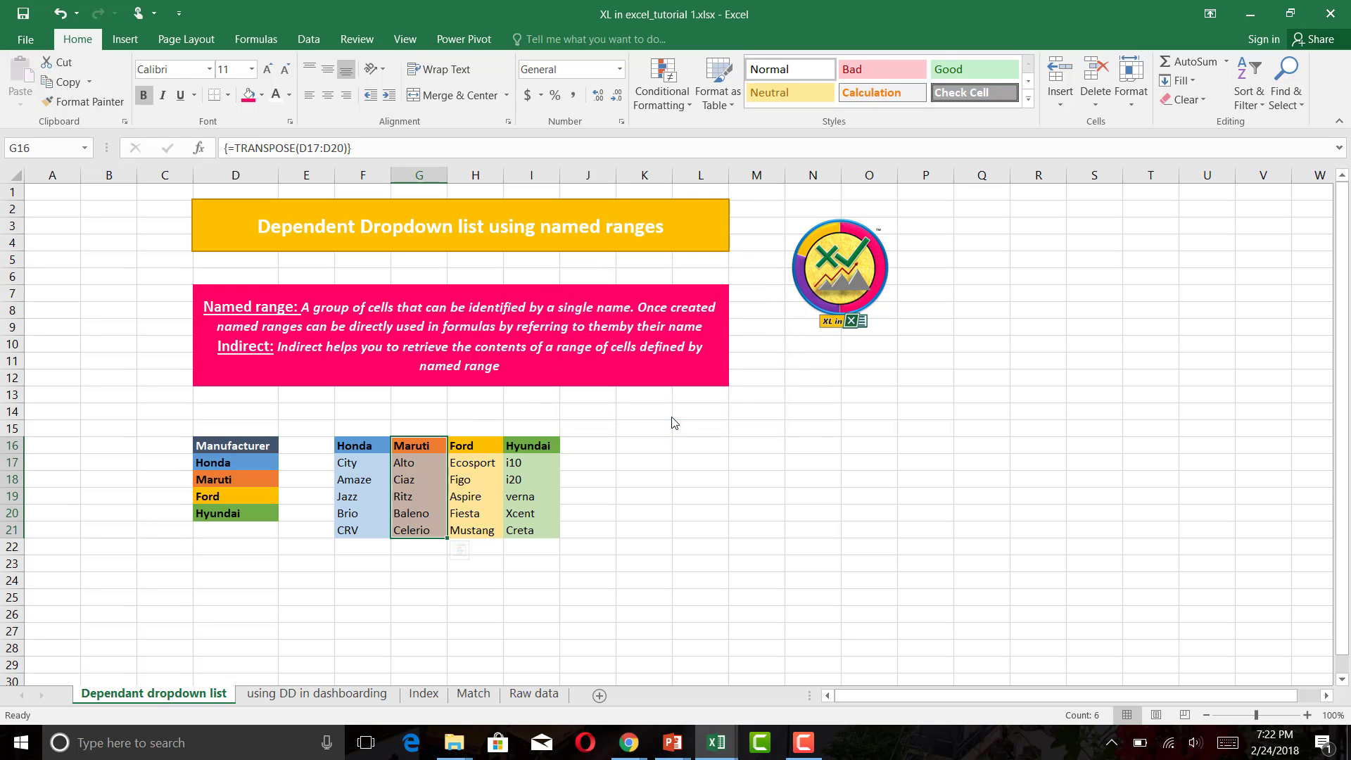
pyautogui.click(510, 477)
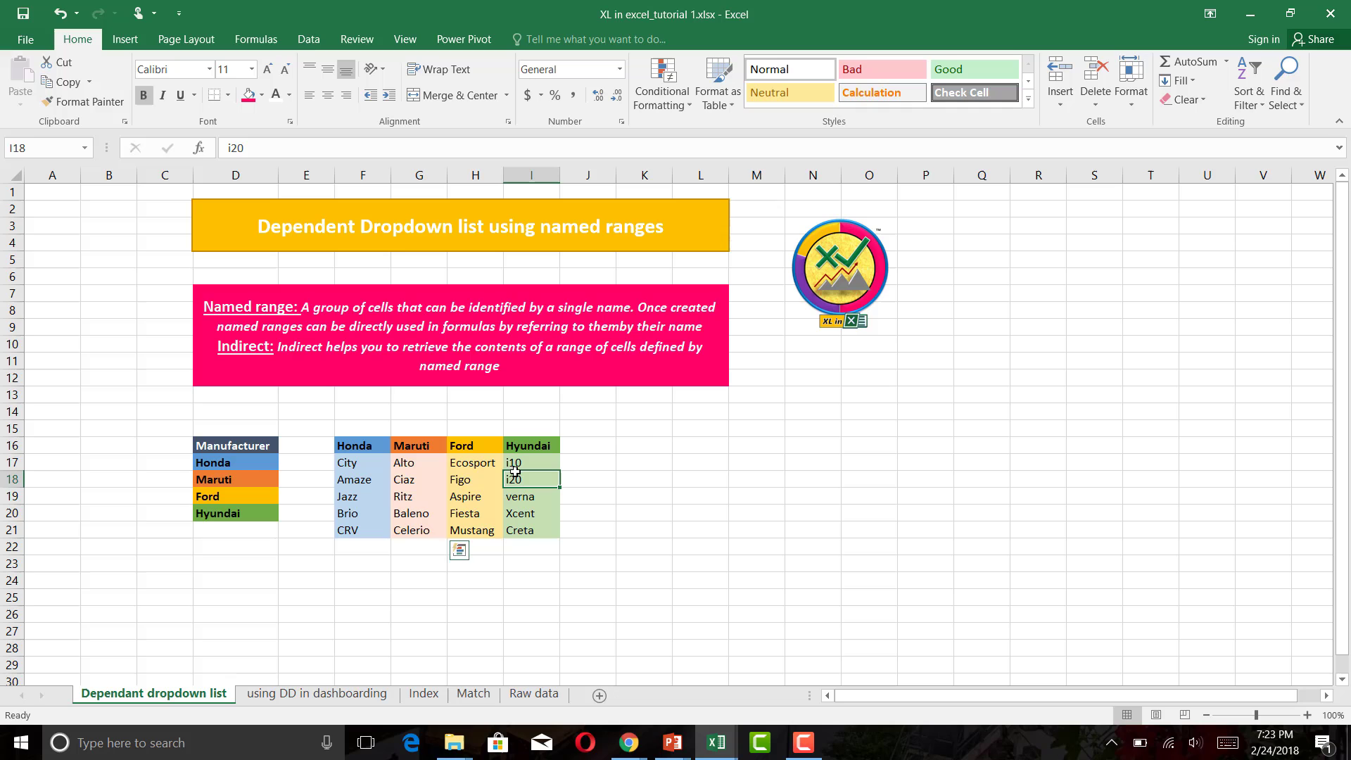
pyautogui.click(417, 465)
pyautogui.moveTo(417, 465); pyautogui.dragTo(422, 534)
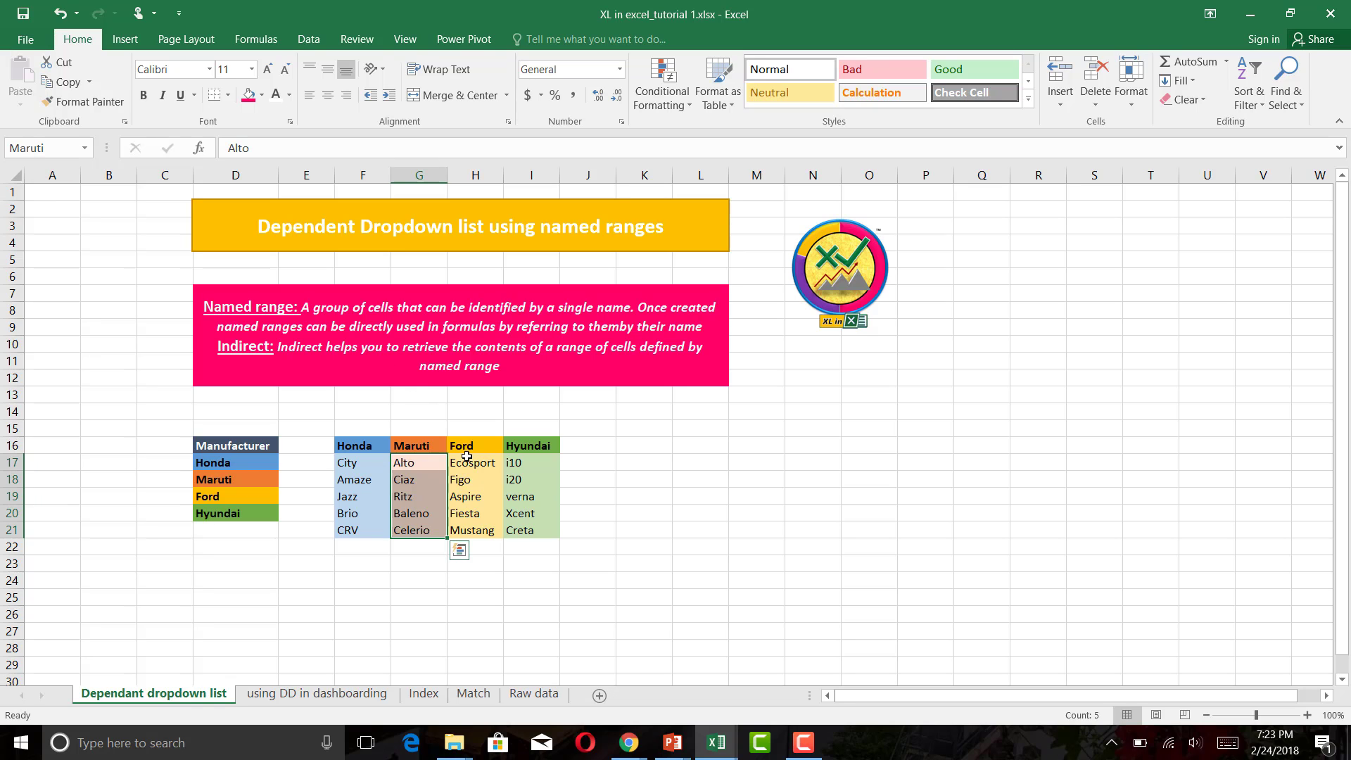
# - Create the Ford named range from H16:H21, taking the name from the top row
pyautogui.click(467, 456)
pyautogui.click(468, 444)
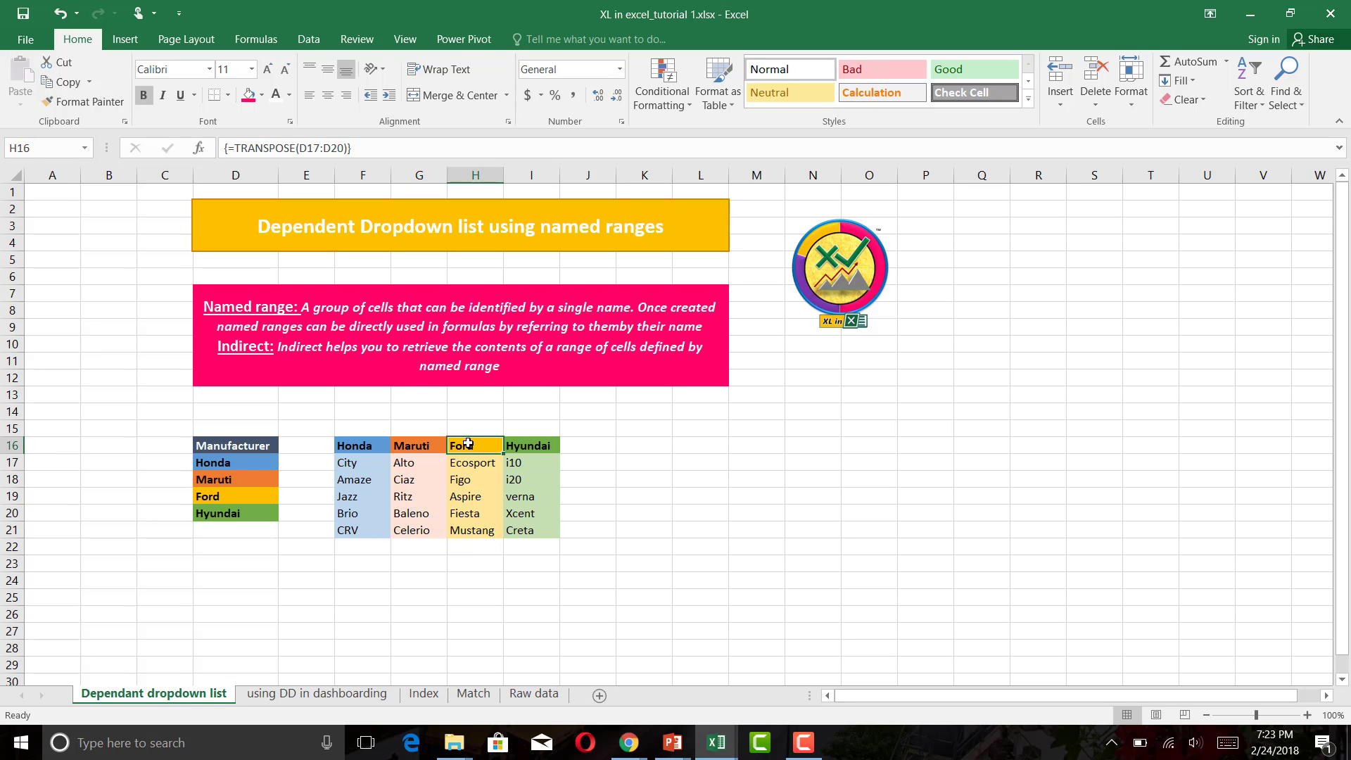
pyautogui.hotkey('ctrl', 'shift', 'Down')
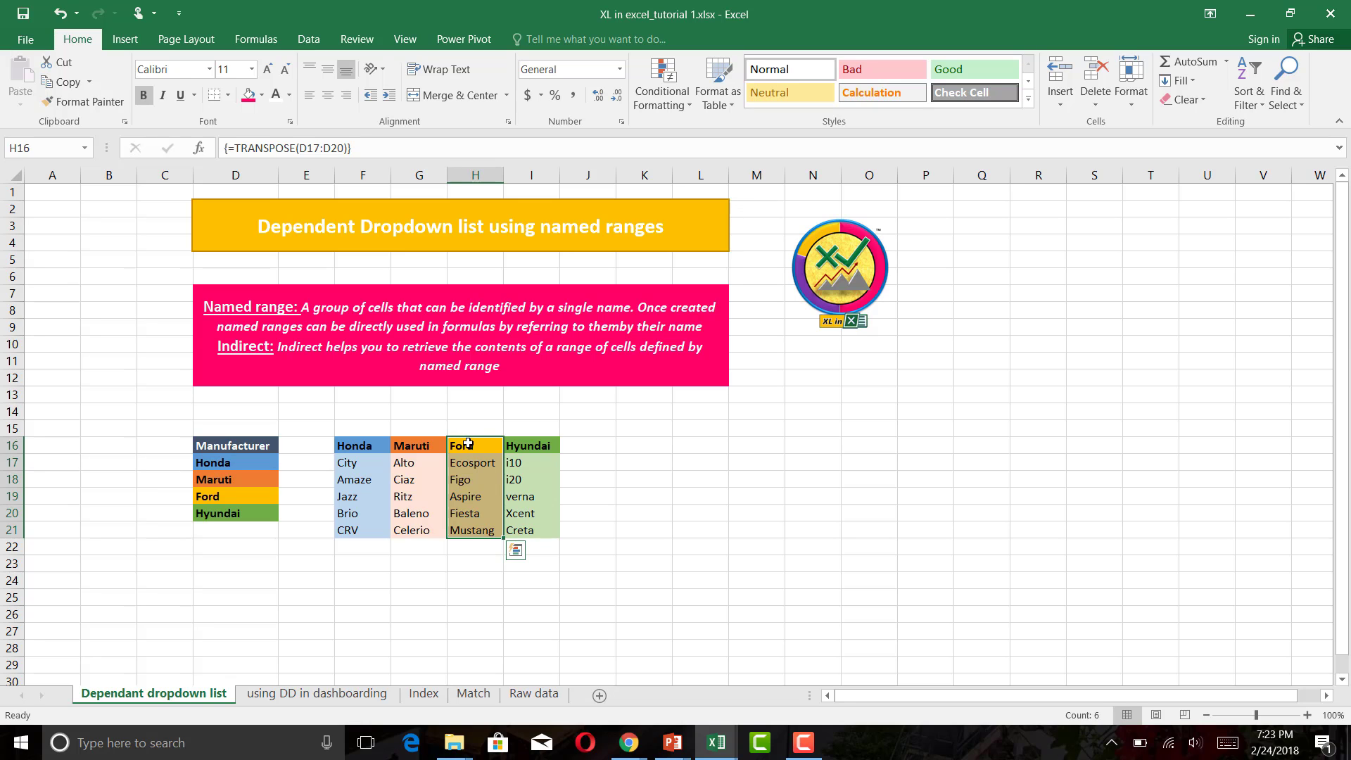
pyautogui.hotkey('ctrl', 'shift', 'F3')
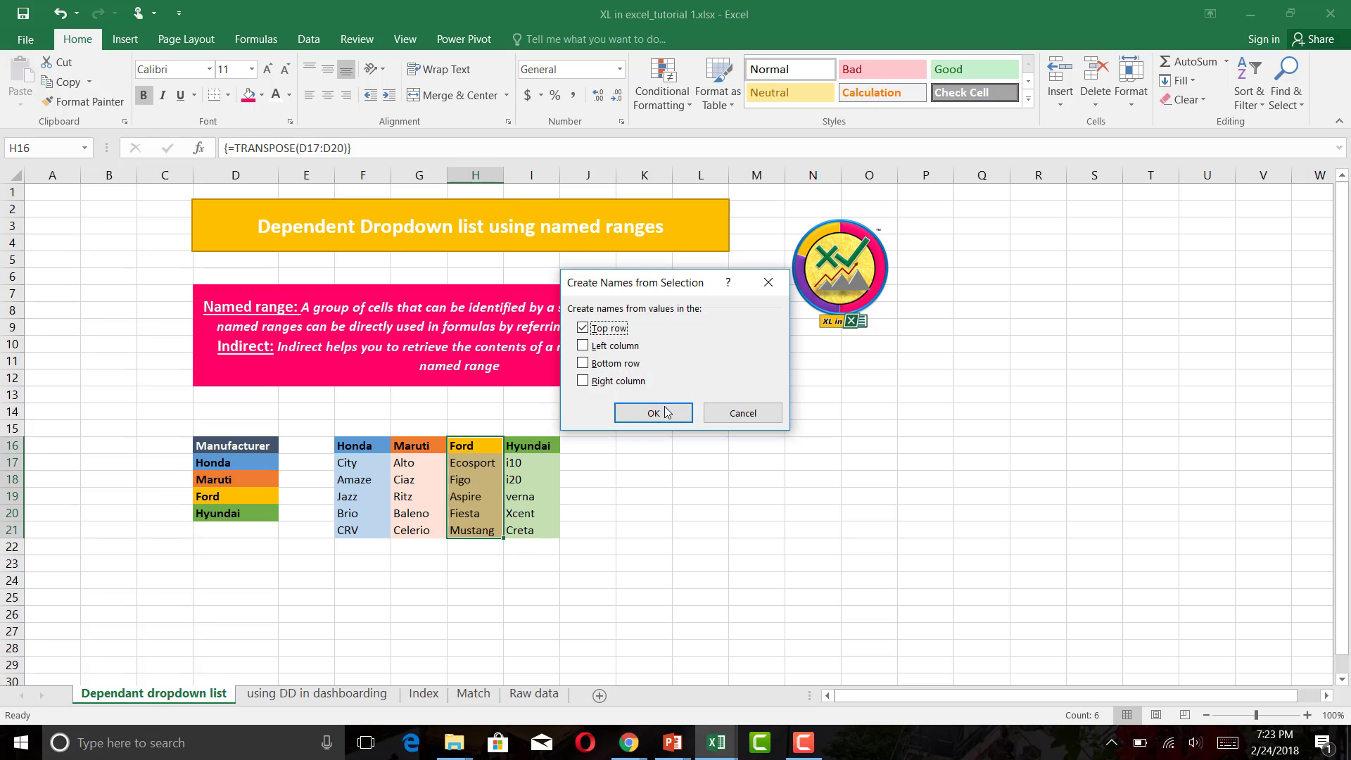
pyautogui.click(666, 414)
# - Create the Hyundai named range from I16:I21, taking the name from the top row
pyautogui.click(542, 443)
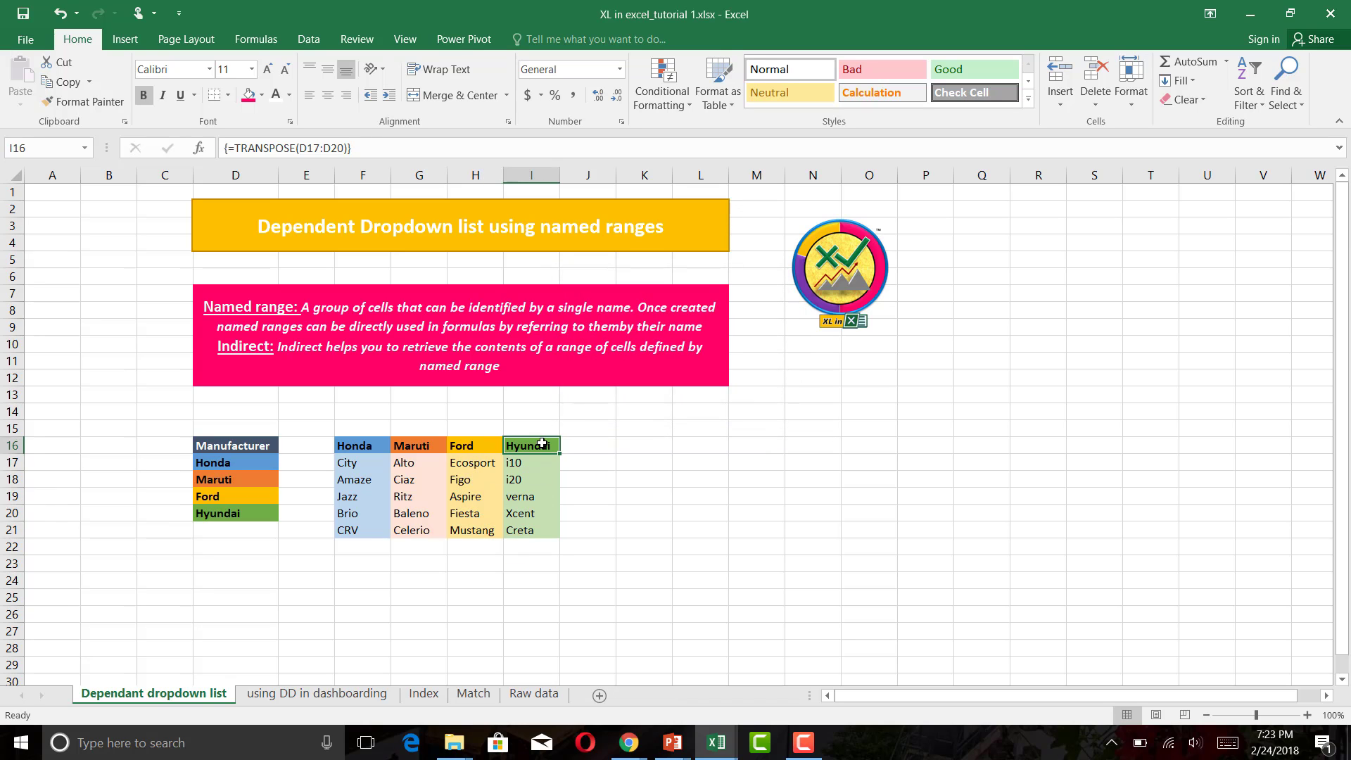
pyautogui.hotkey('ctrl', 'shift', 'Down')
pyautogui.hotkey('ctrl', 'shift', 'F3')
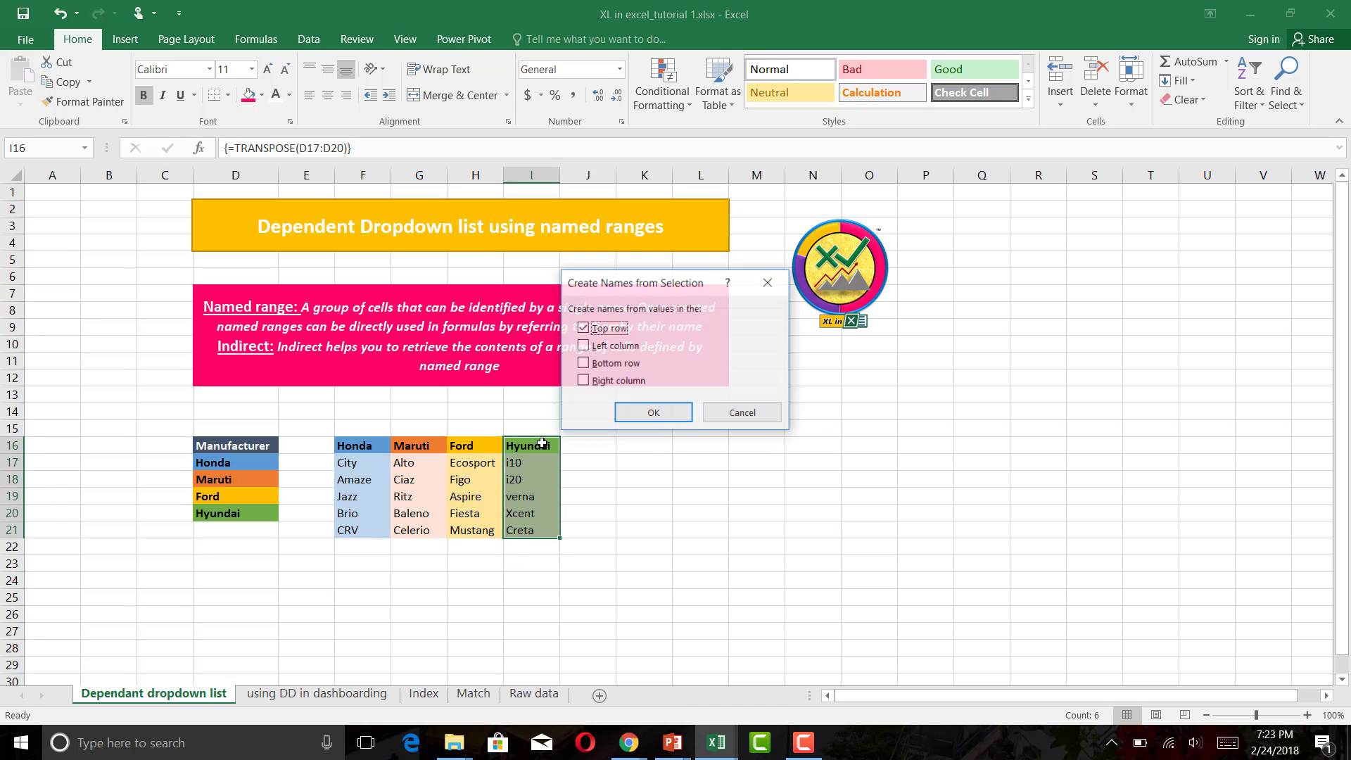
pyautogui.press('Return')
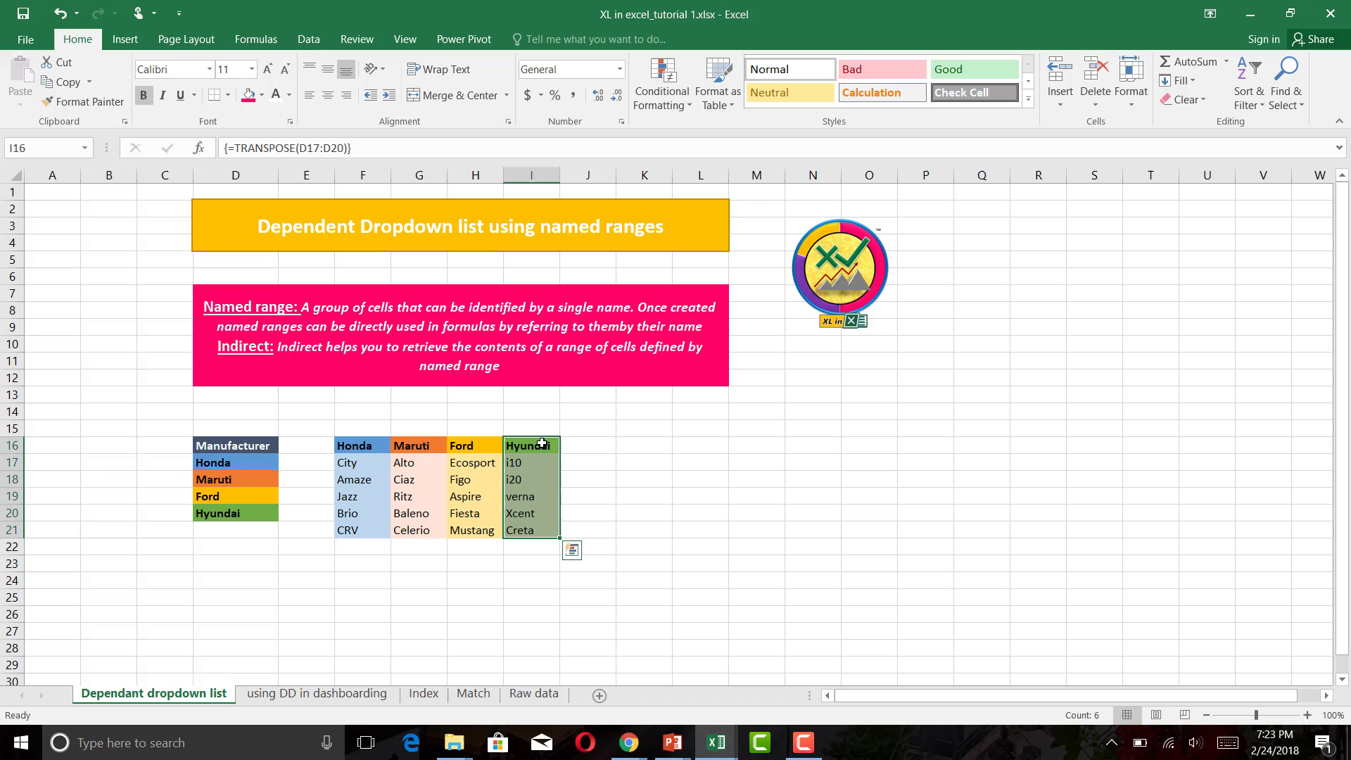
pyautogui.click(412, 526)
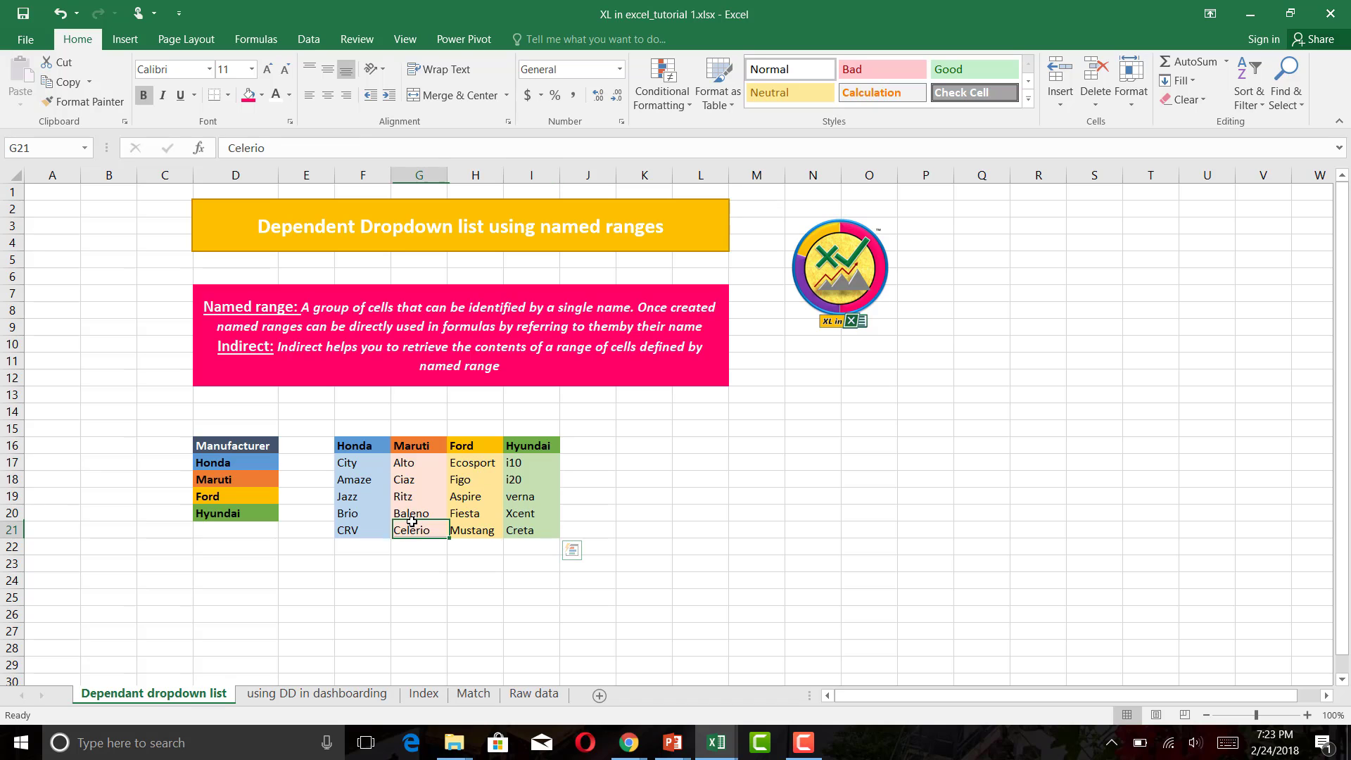
pyautogui.click(254, 567)
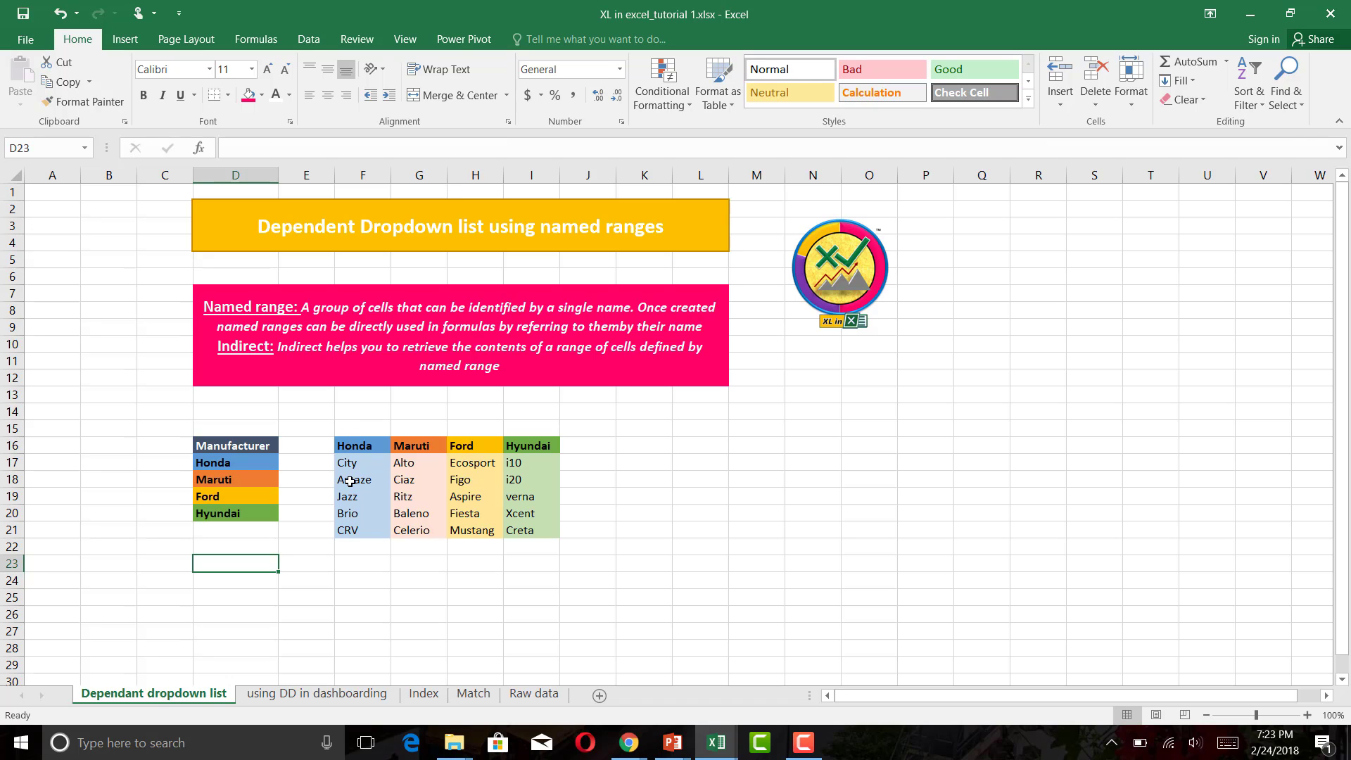
pyautogui.click(251, 592)
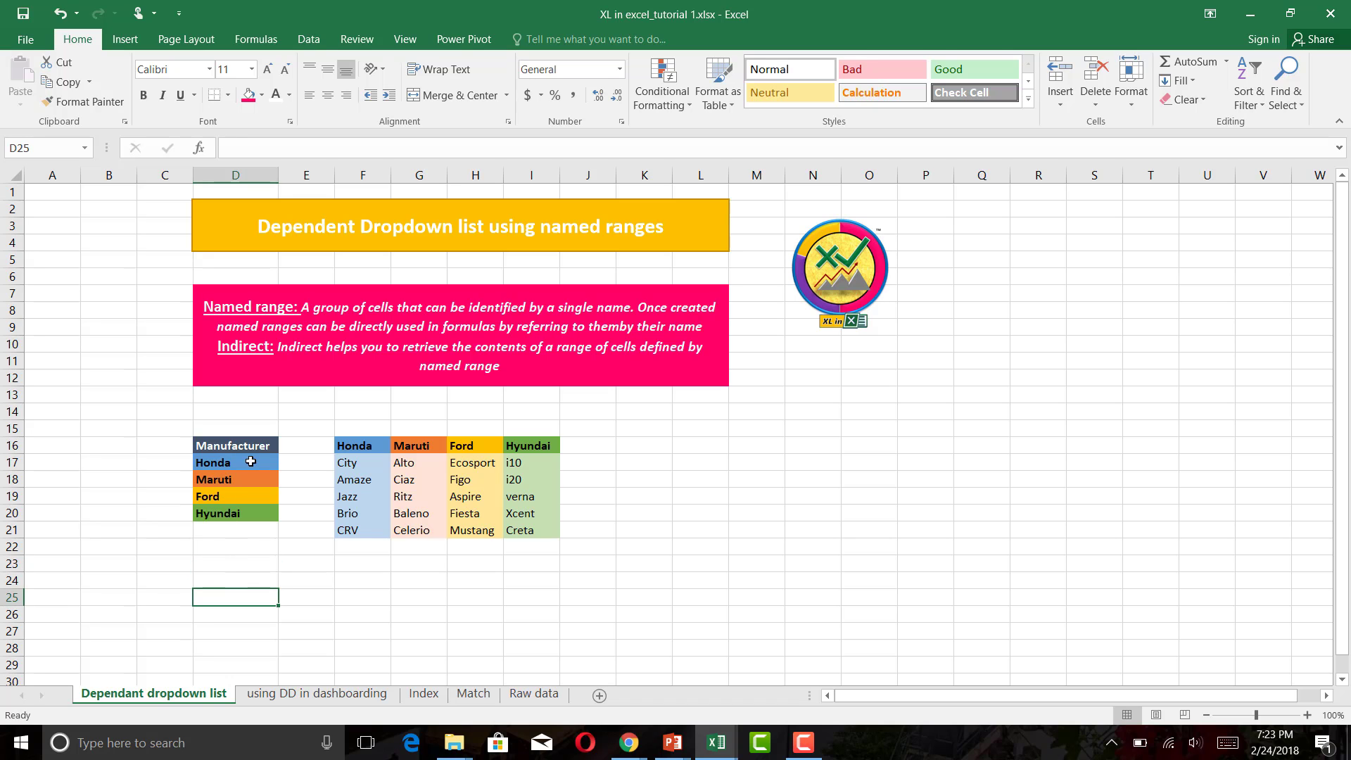
pyautogui.click(251, 476)
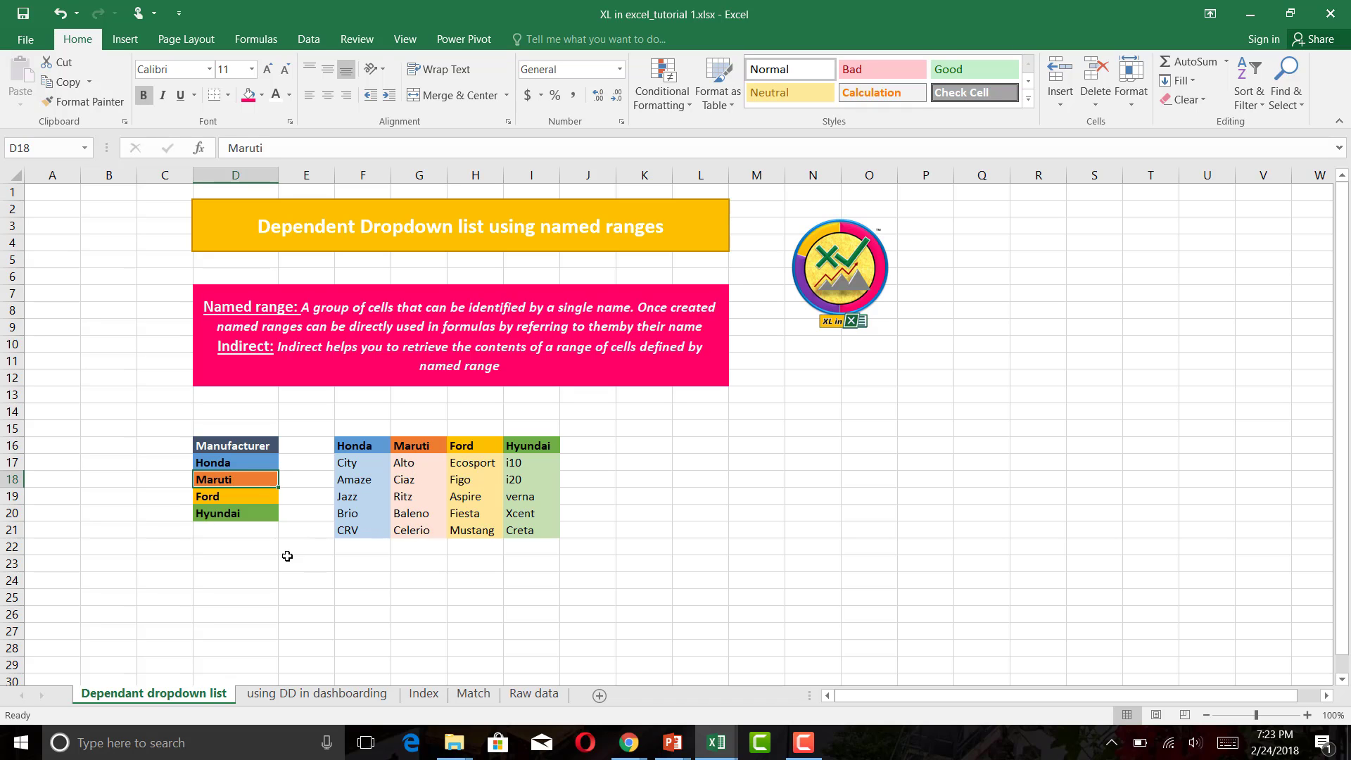
# - Add a List data validation to cell D23 with the manufacturer names in =$D$17:$D$20 as its source
pyautogui.click(241, 567)
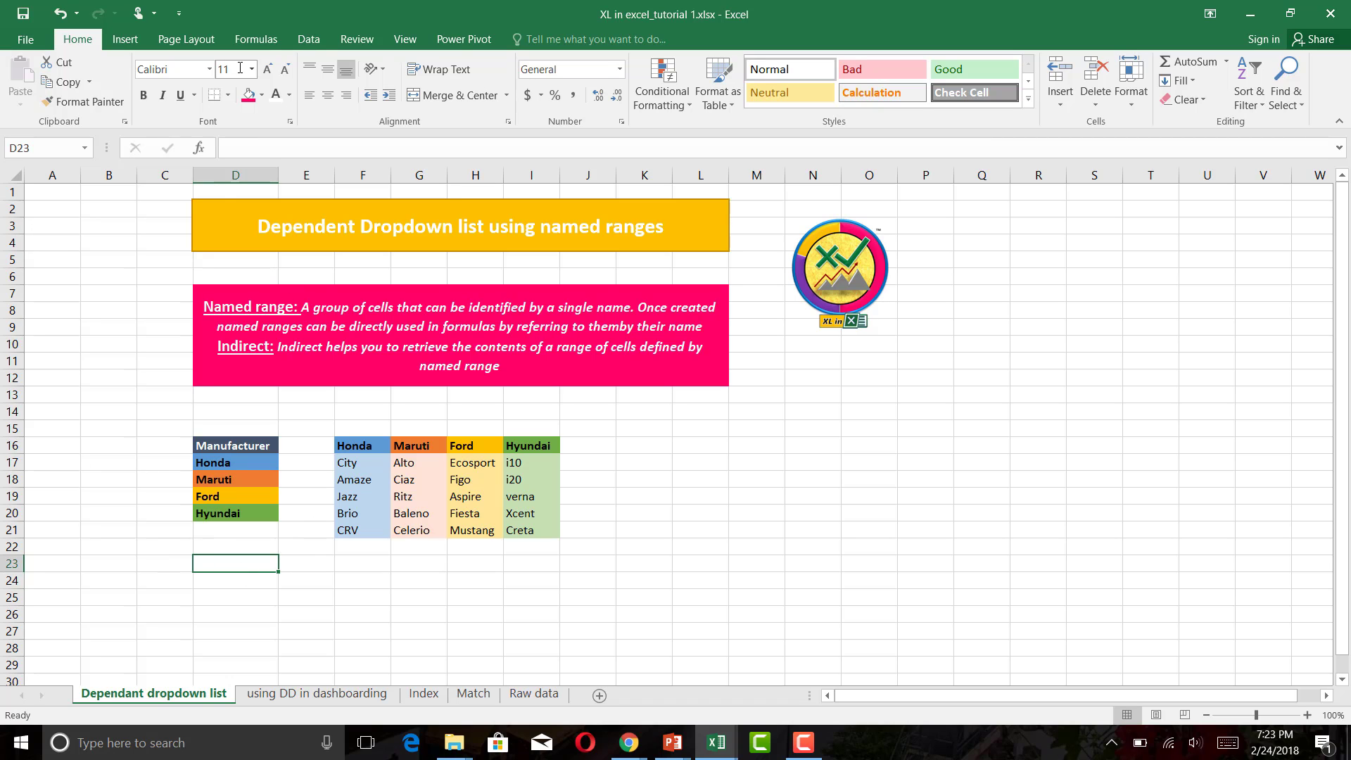
pyautogui.click(307, 41)
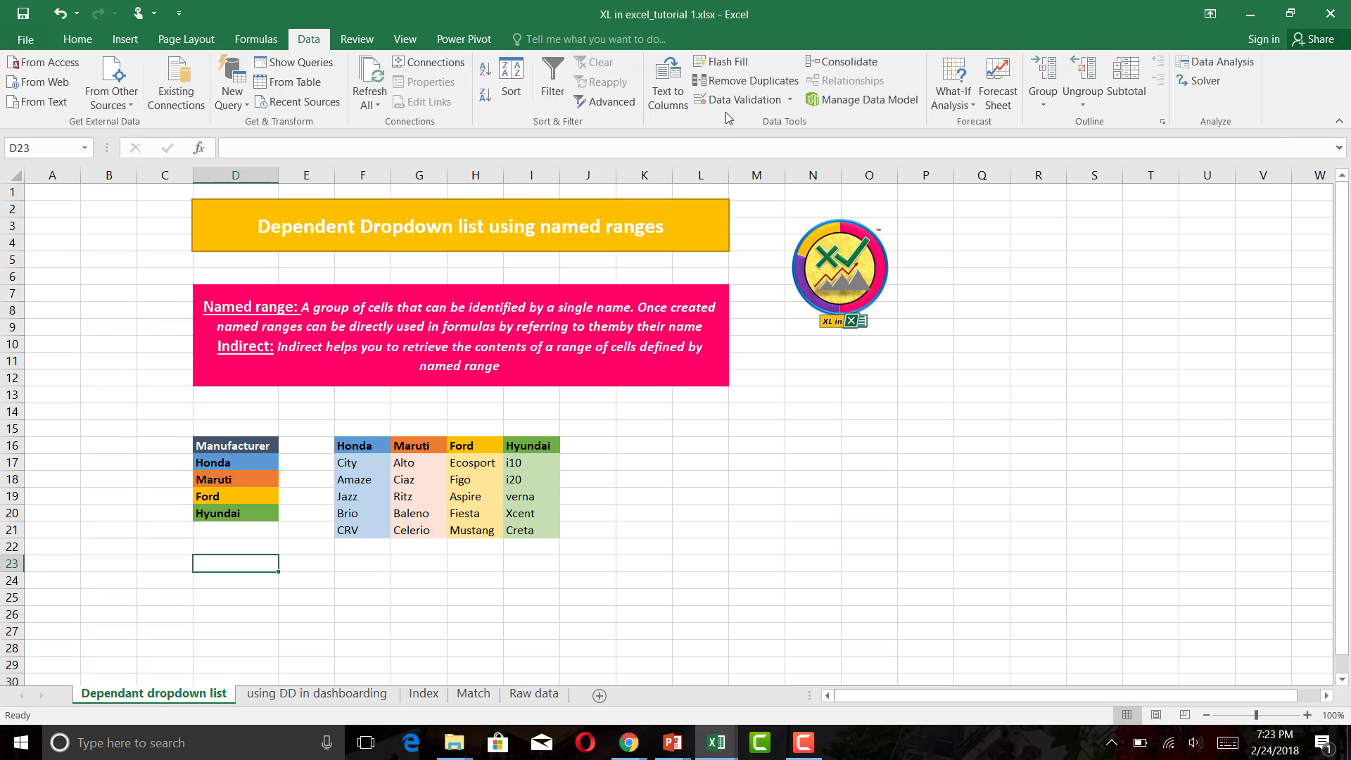
pyautogui.click(742, 99)
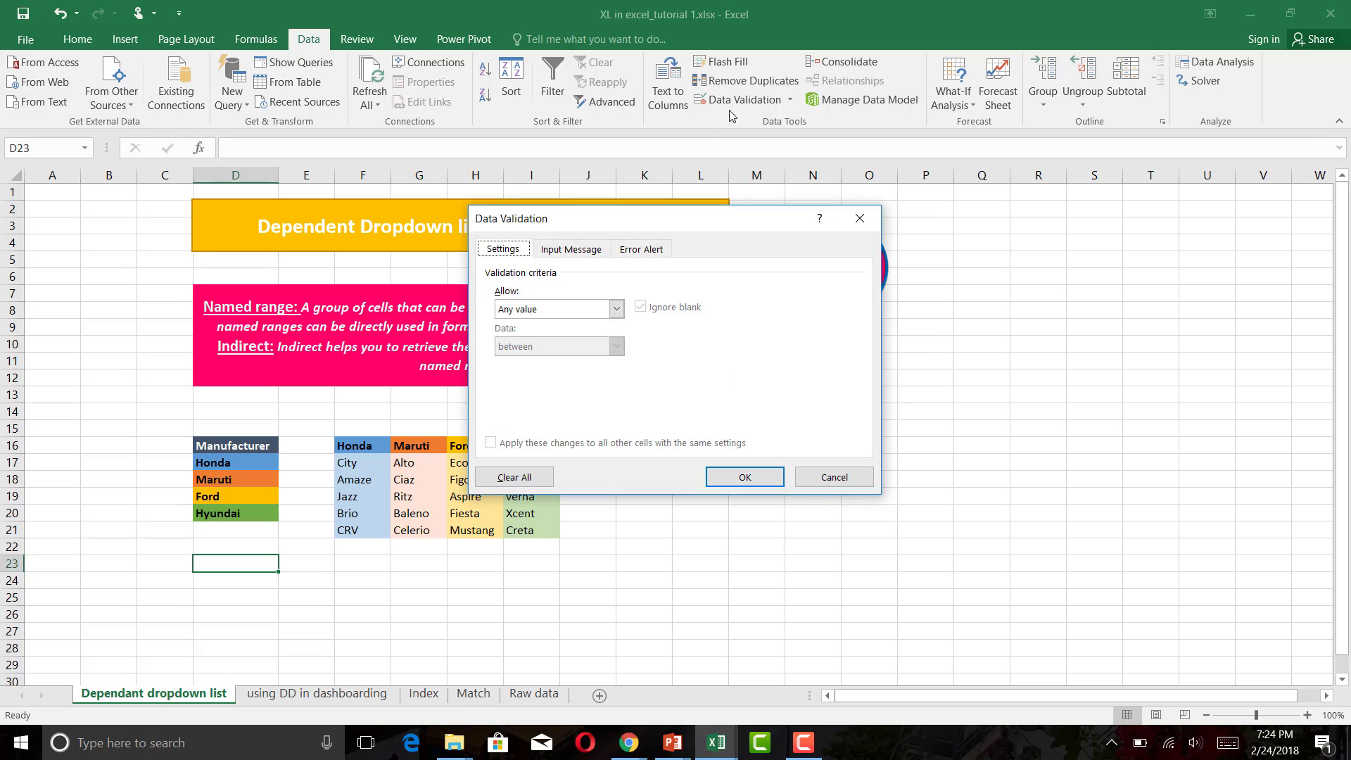
pyautogui.click(616, 309)
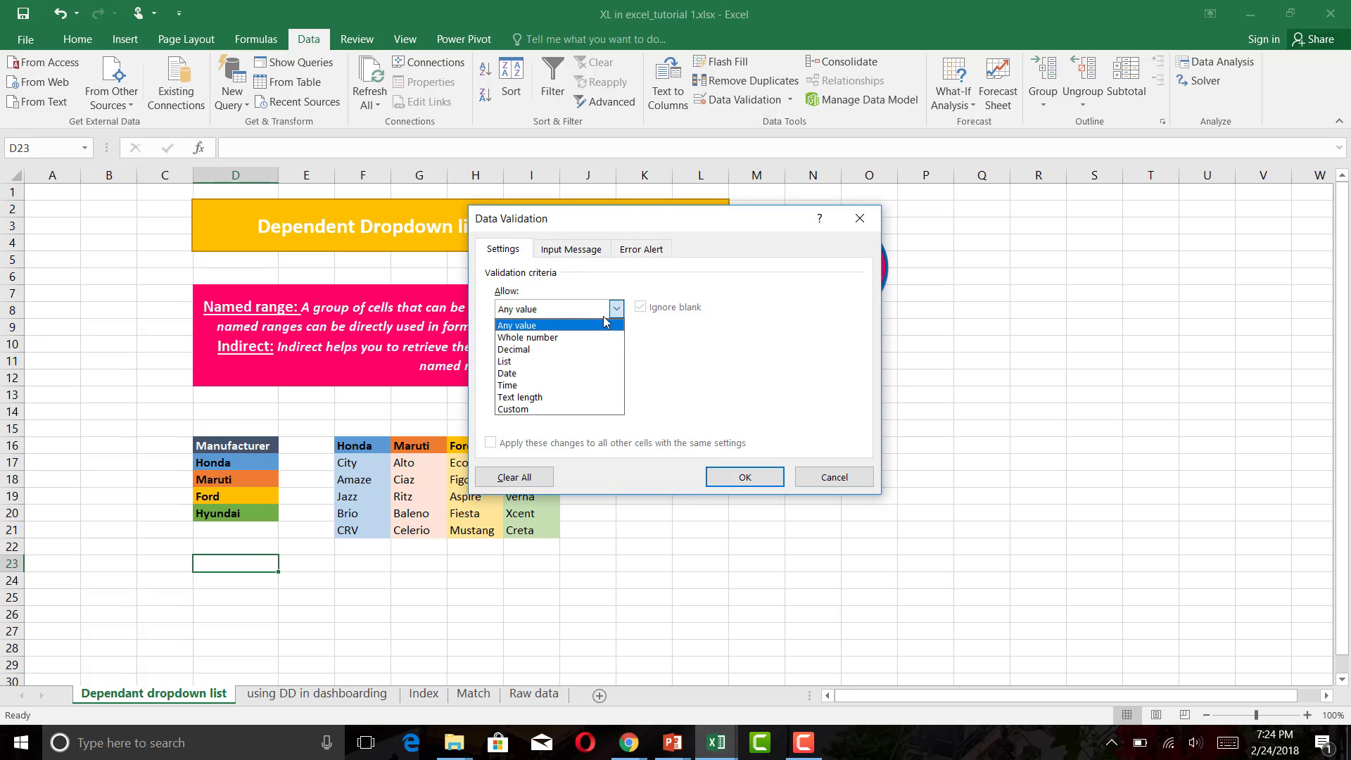
pyautogui.click(558, 358)
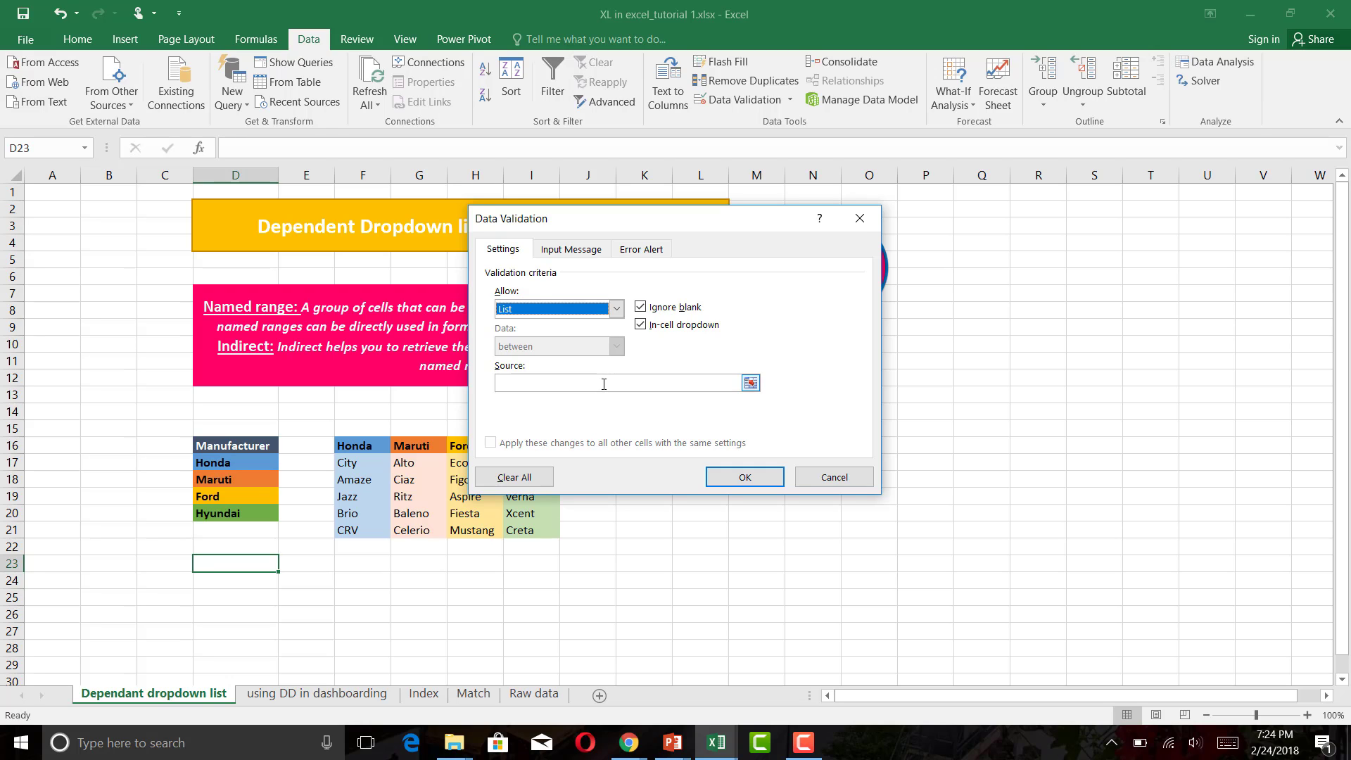
pyautogui.click(752, 384)
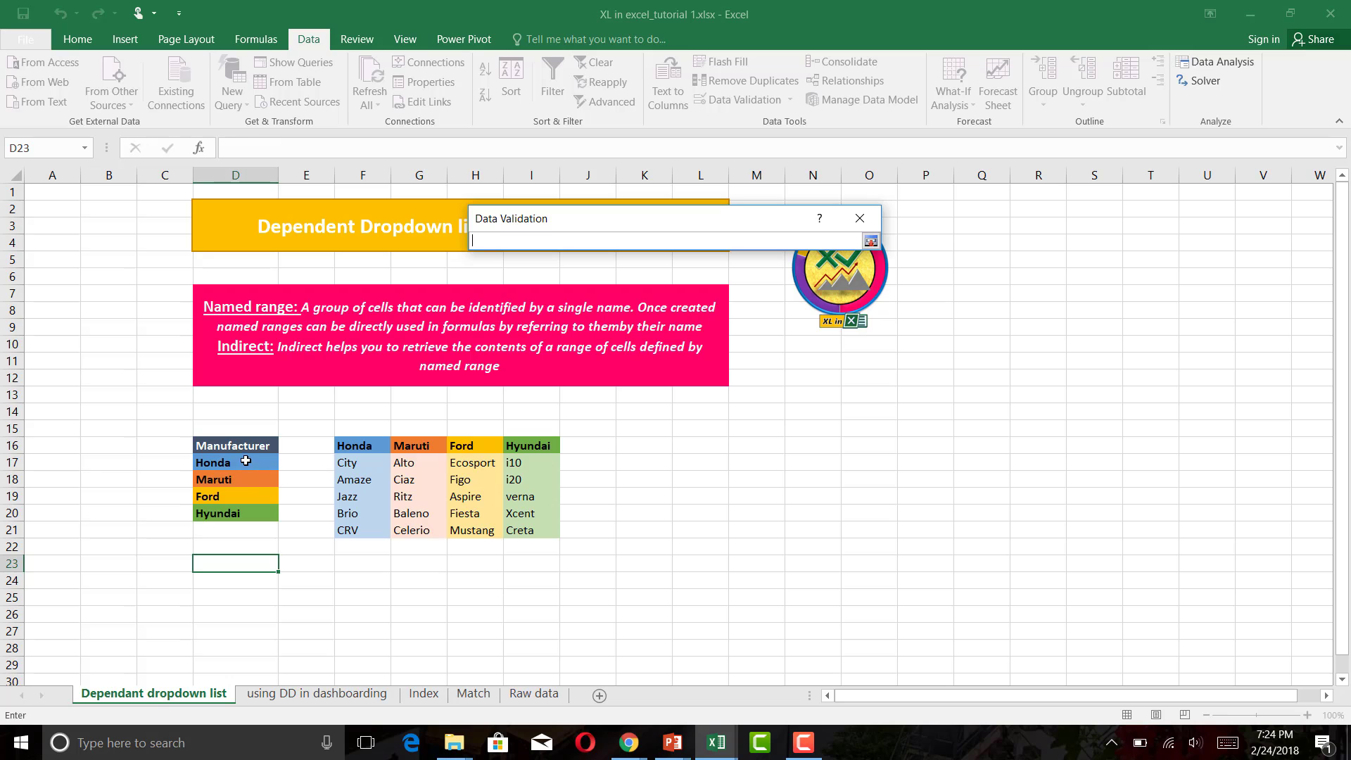
pyautogui.moveTo(246, 461); pyautogui.dragTo(245, 508)
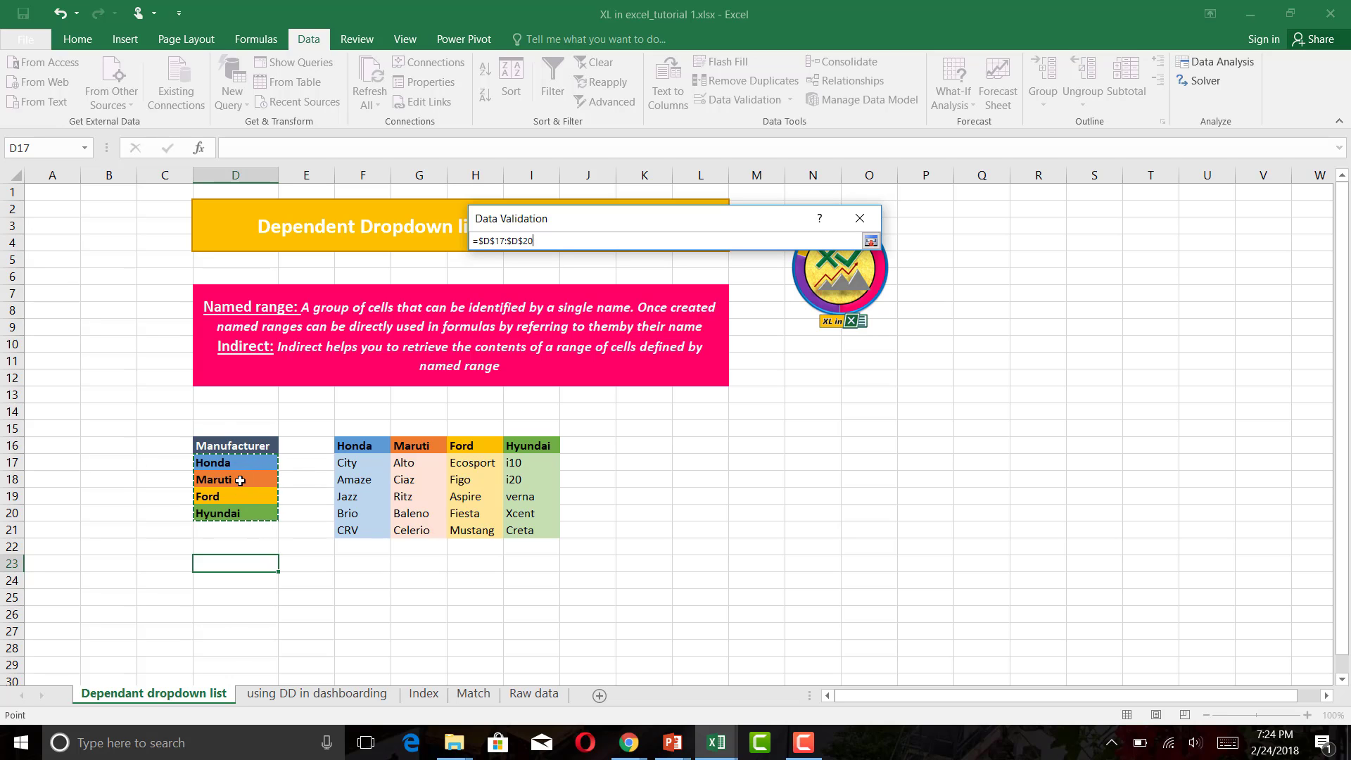
pyautogui.click(871, 242)
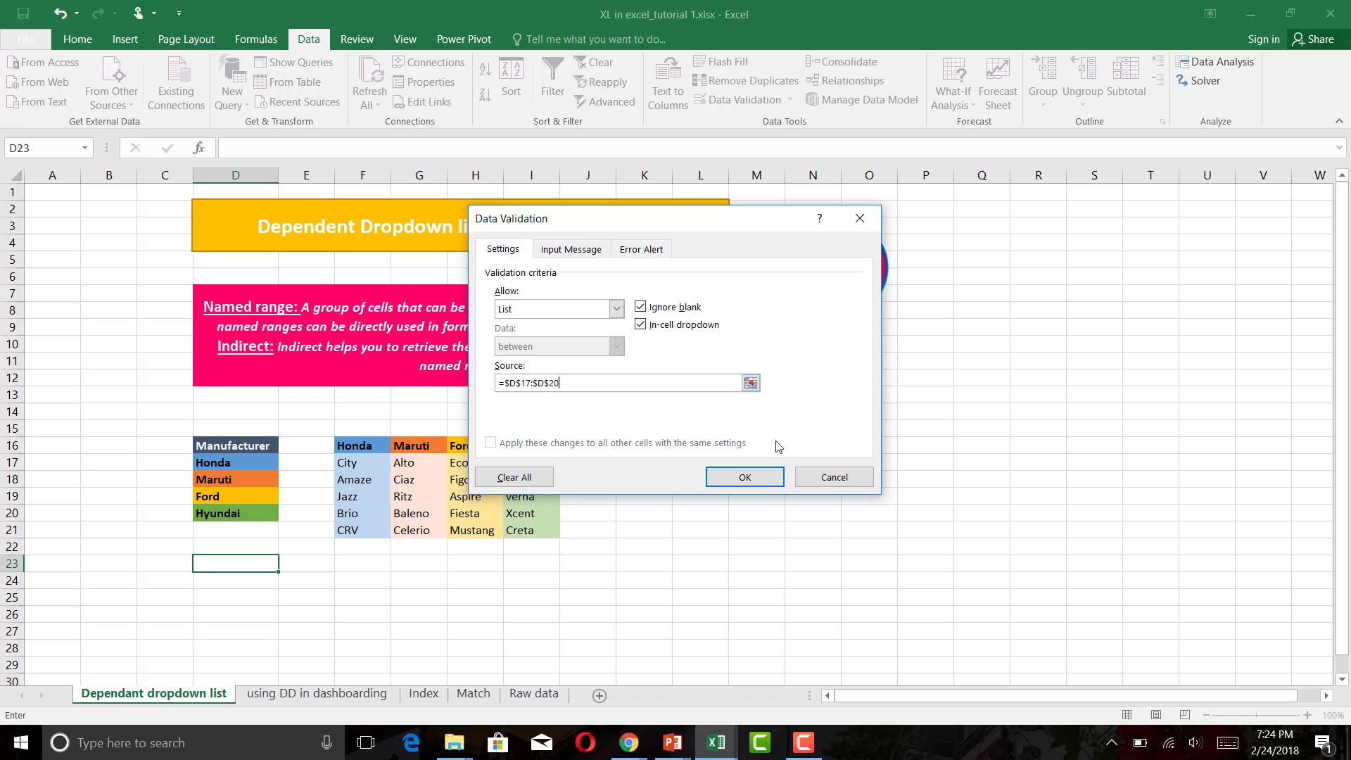
pyautogui.click(758, 479)
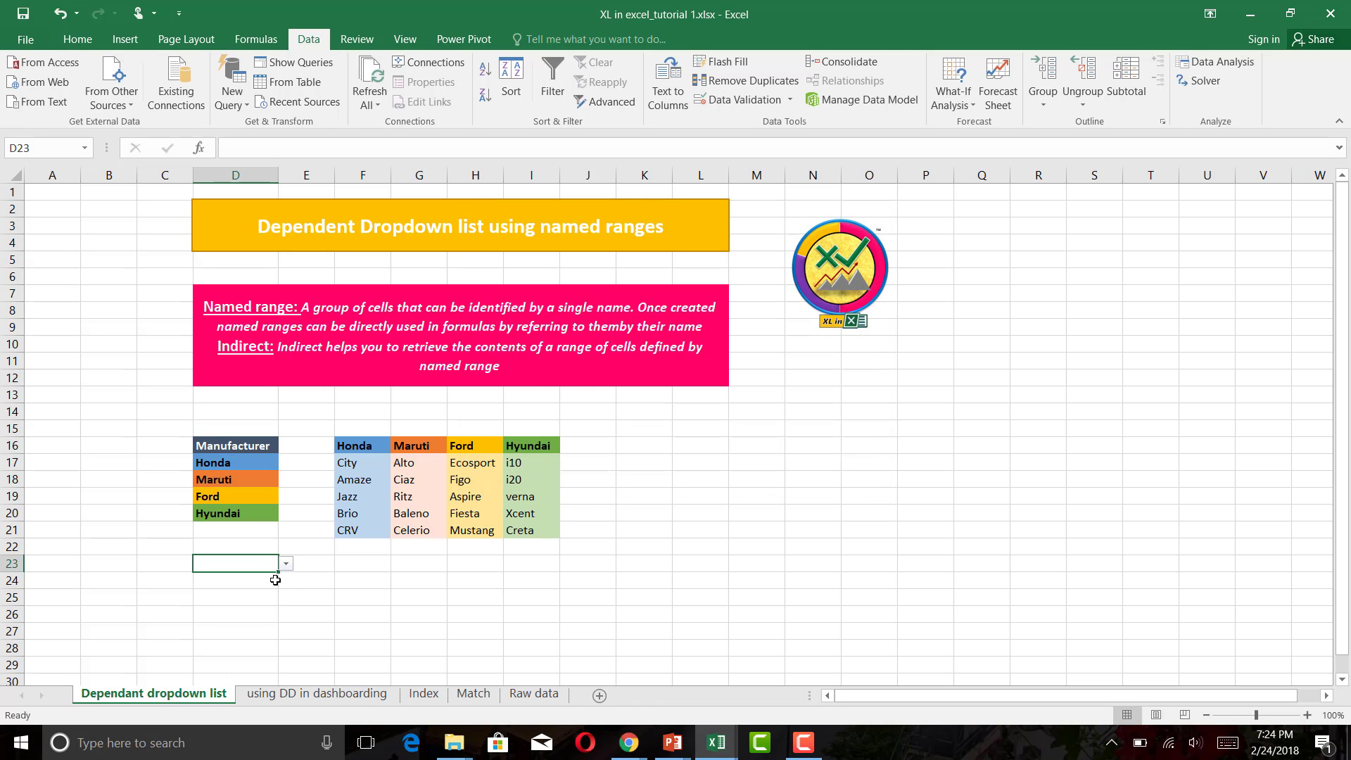
# - Test the manufacturer dropdown in D23 by choosing Honda, and switch the selection to Maruti
pyautogui.click(286, 564)
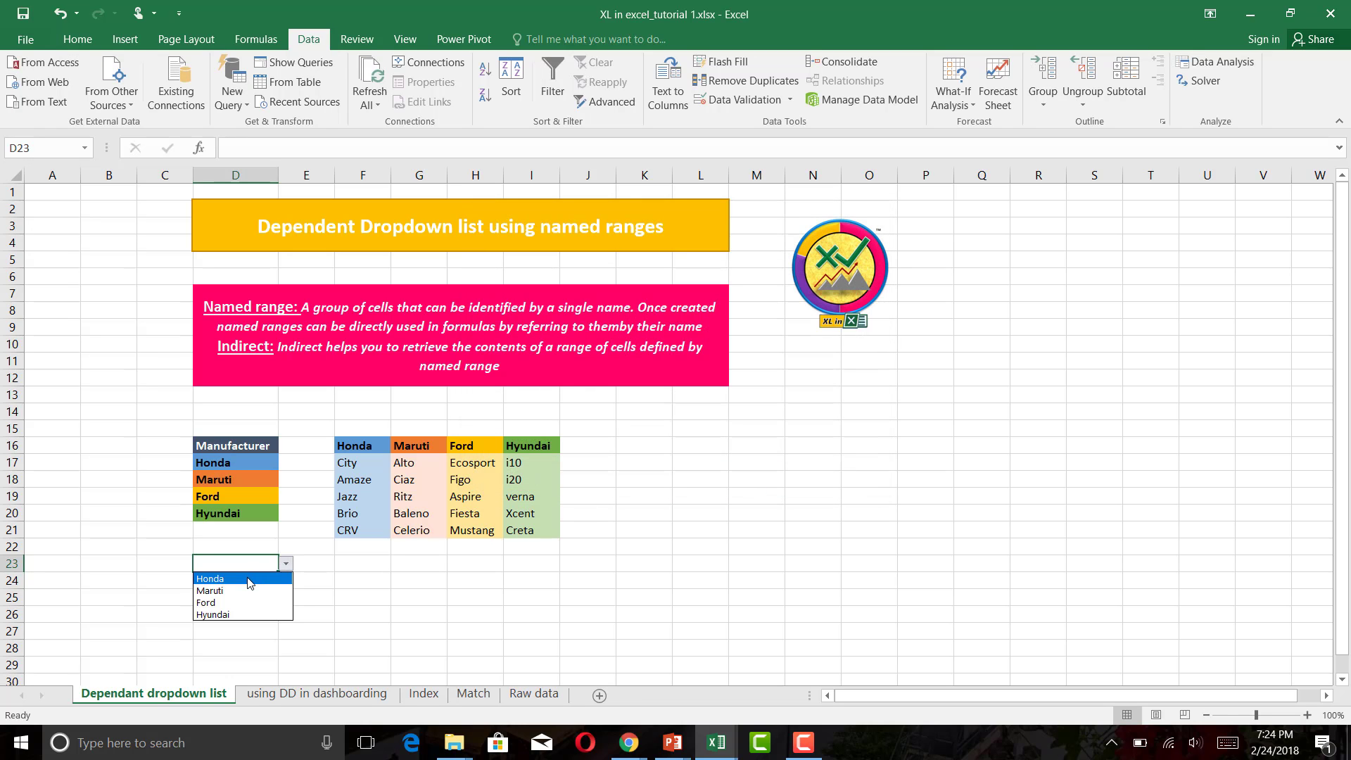
pyautogui.click(248, 580)
pyautogui.click(286, 563)
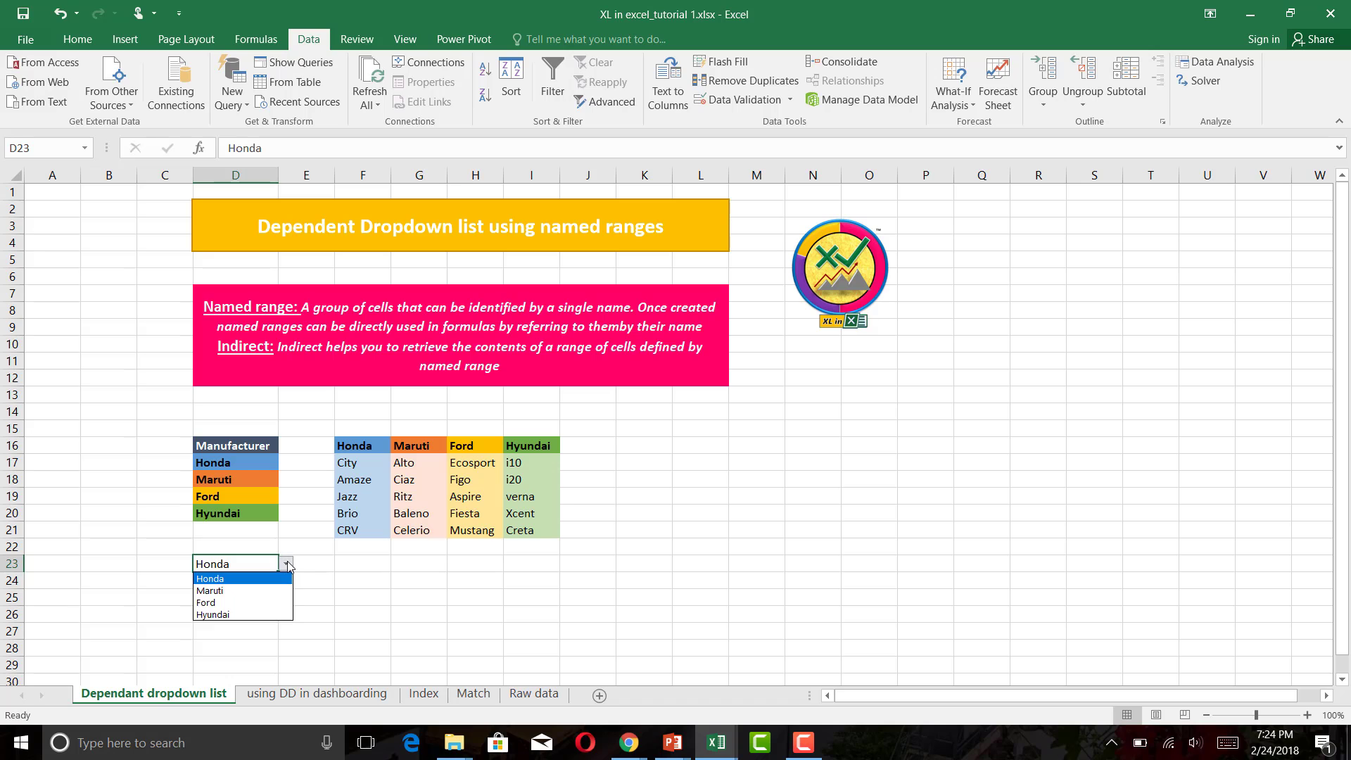
pyautogui.click(259, 591)
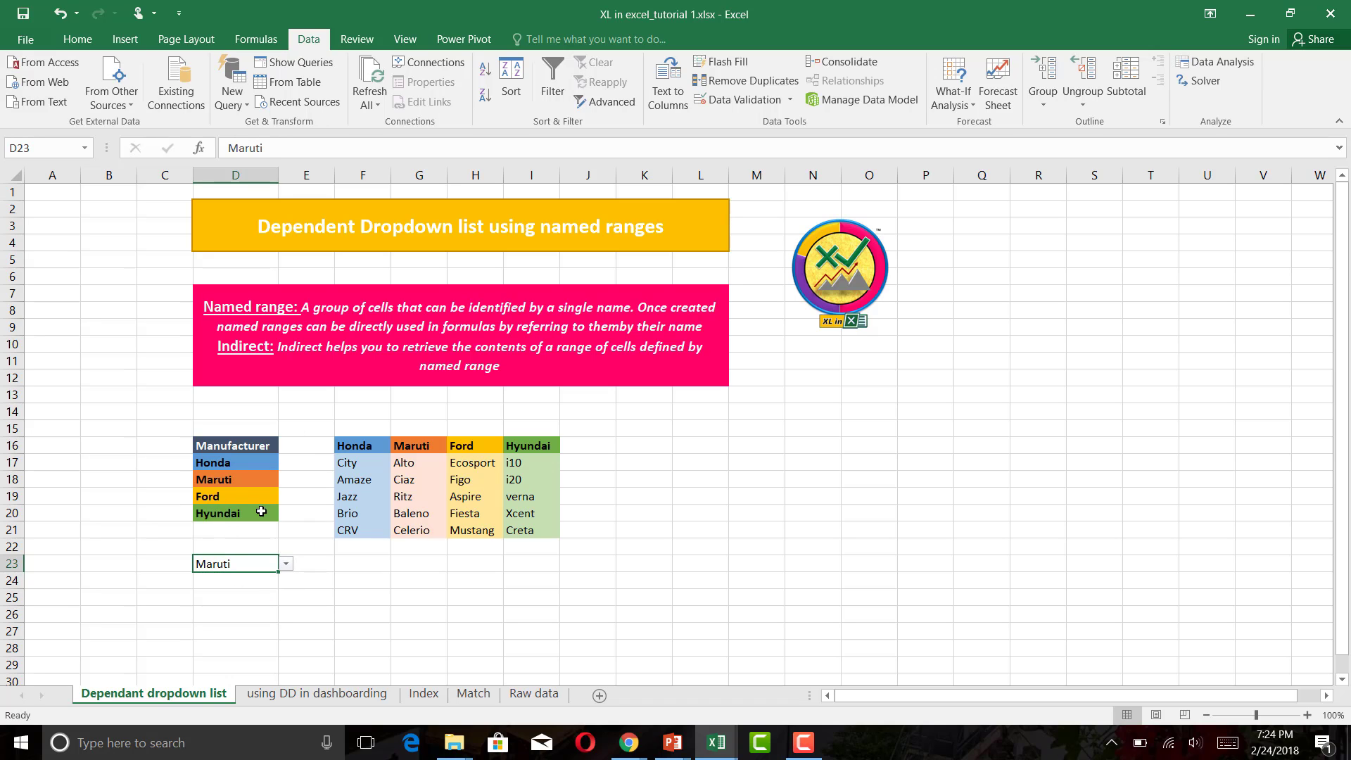
# - Add a List data validation to cell D25 with =indirect($D$23) as its source
pyautogui.click(248, 595)
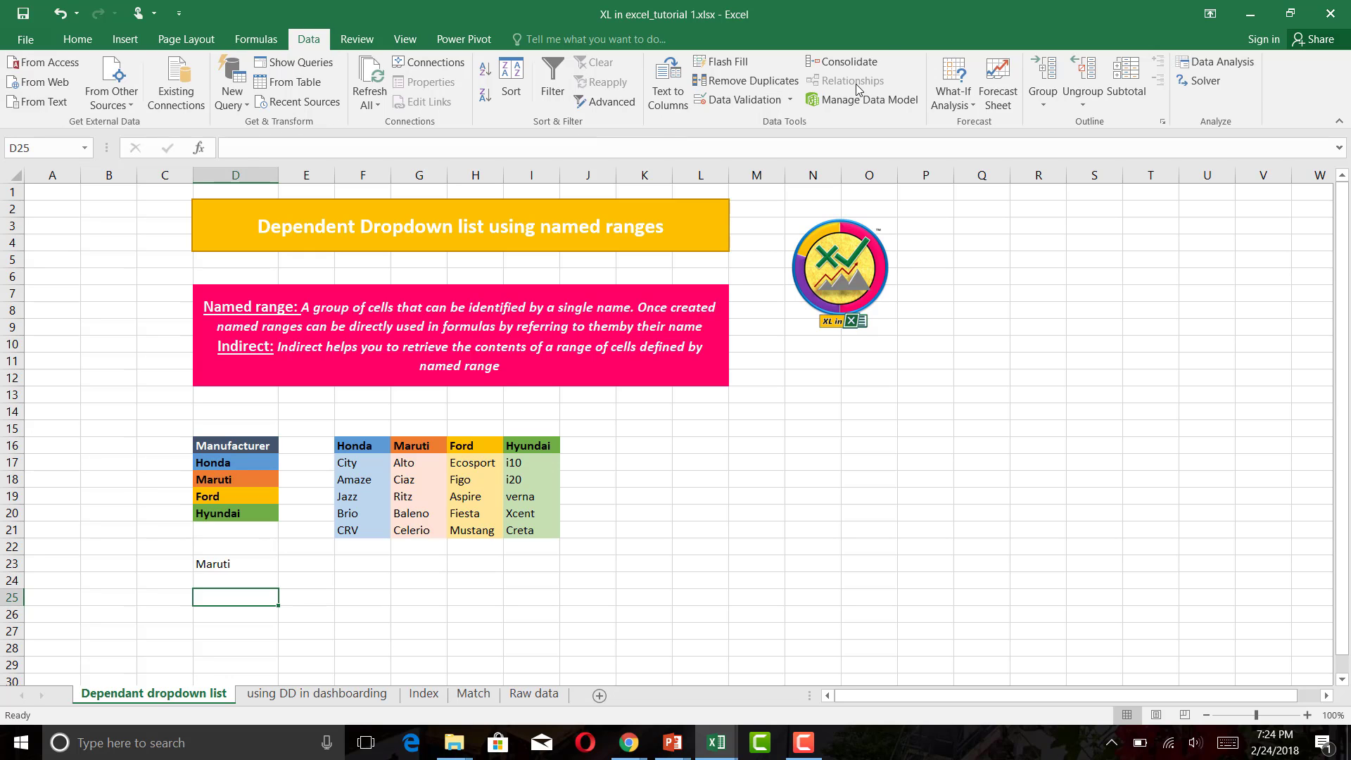
pyautogui.click(741, 103)
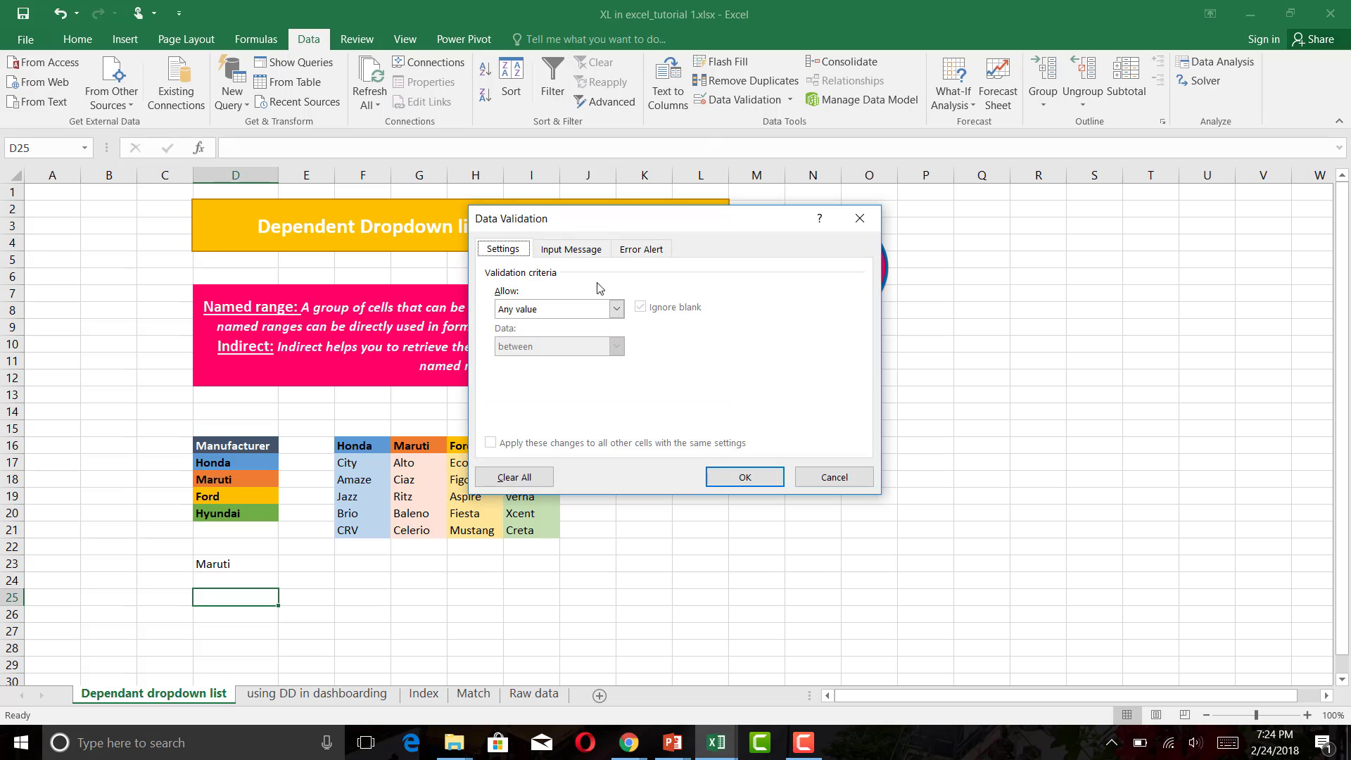
pyautogui.click(617, 310)
pyautogui.click(548, 361)
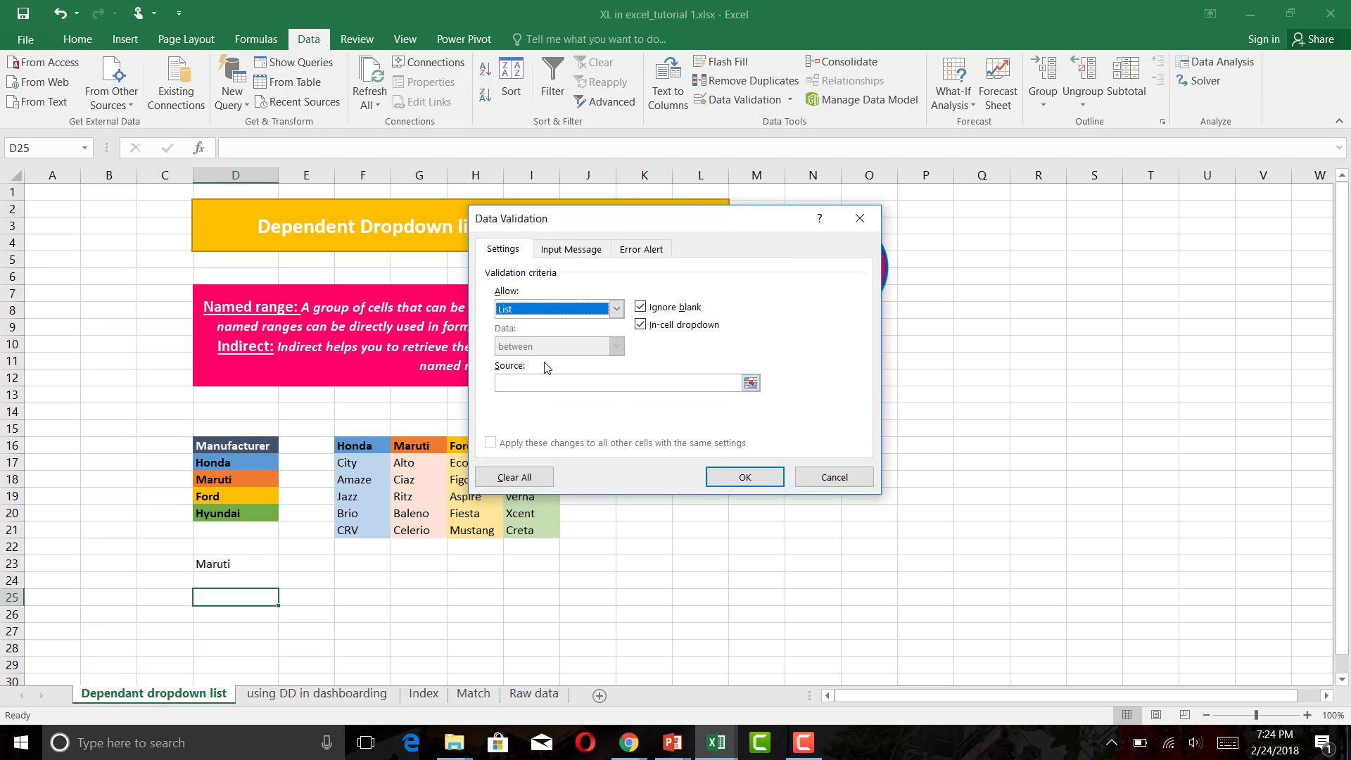
pyautogui.click(520, 382)
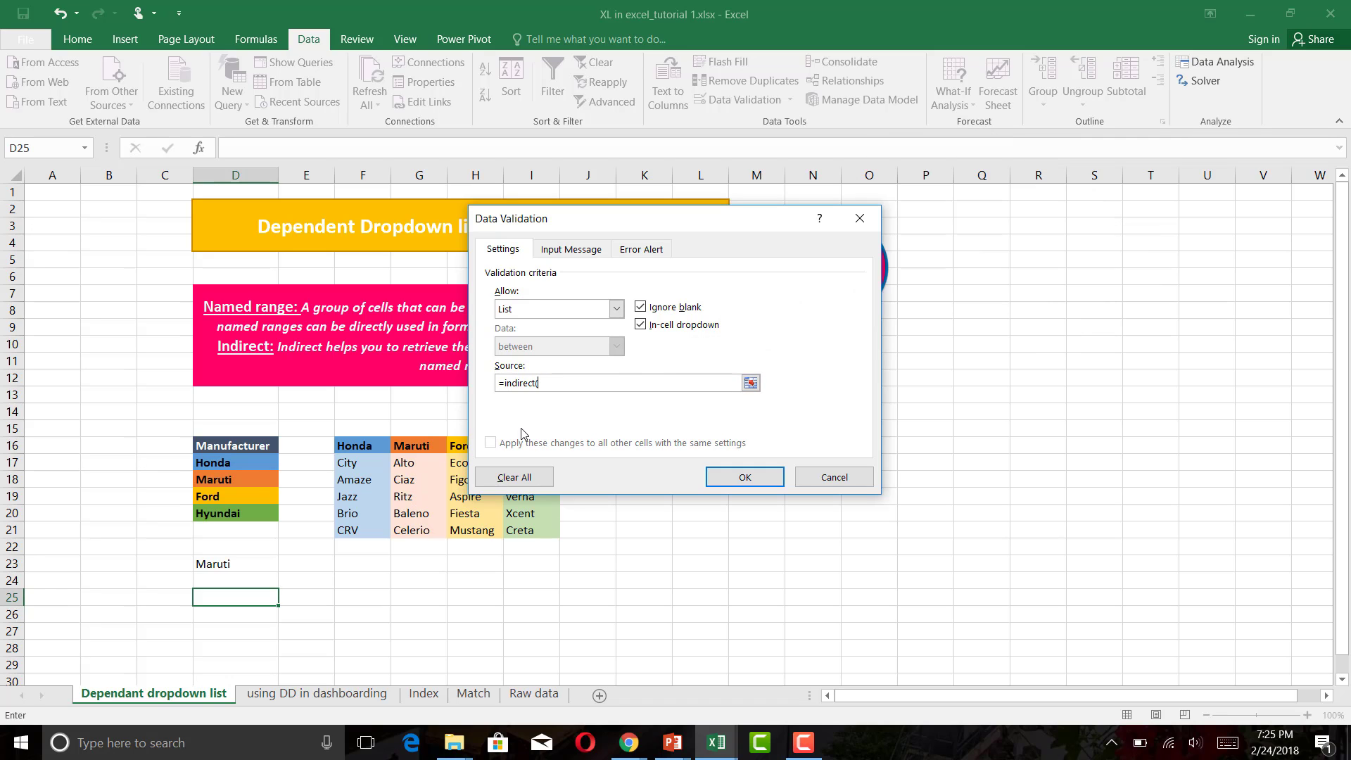
pyautogui.click(242, 563)
pyautogui.write(')')
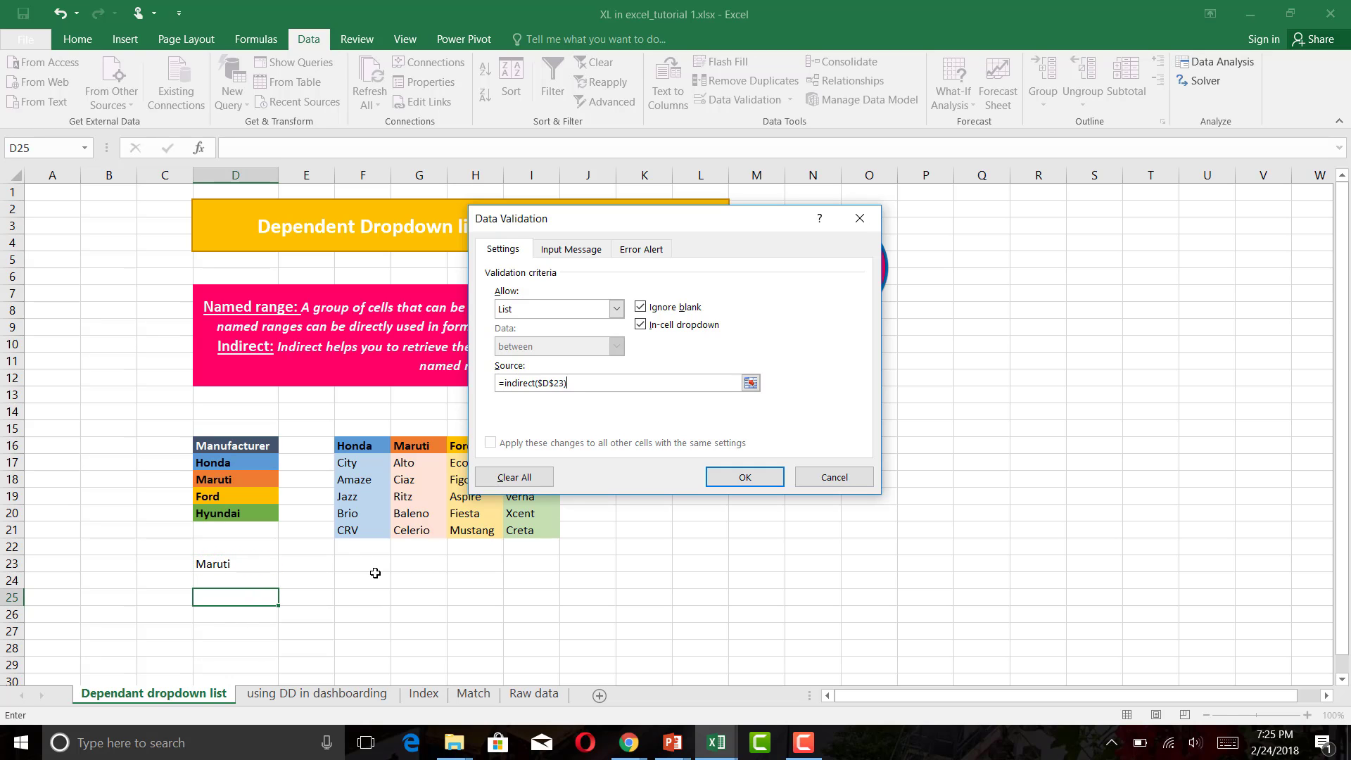
pyautogui.click(745, 478)
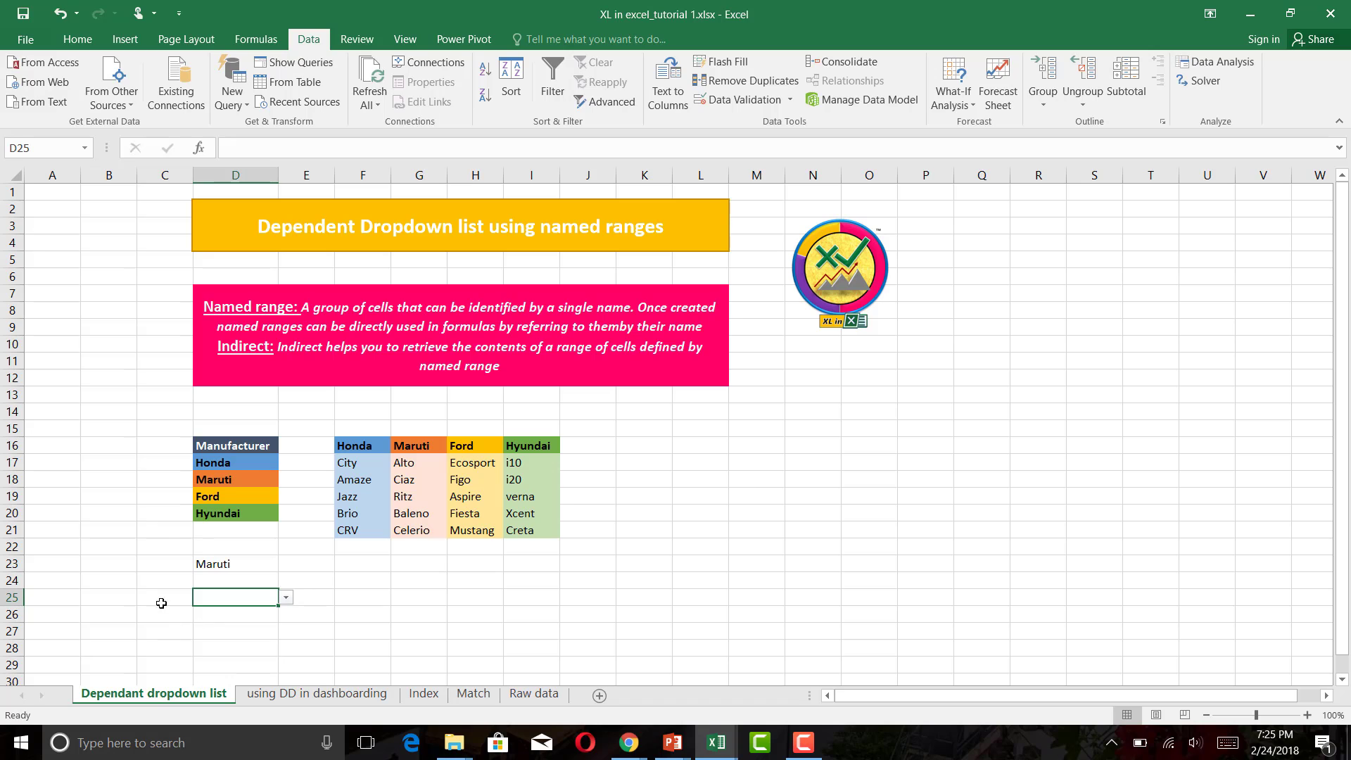
# - Test the model dropdown in D25 by choosing Ritz, and switch the manufacturer in D23 to Honda
pyautogui.click(287, 598)
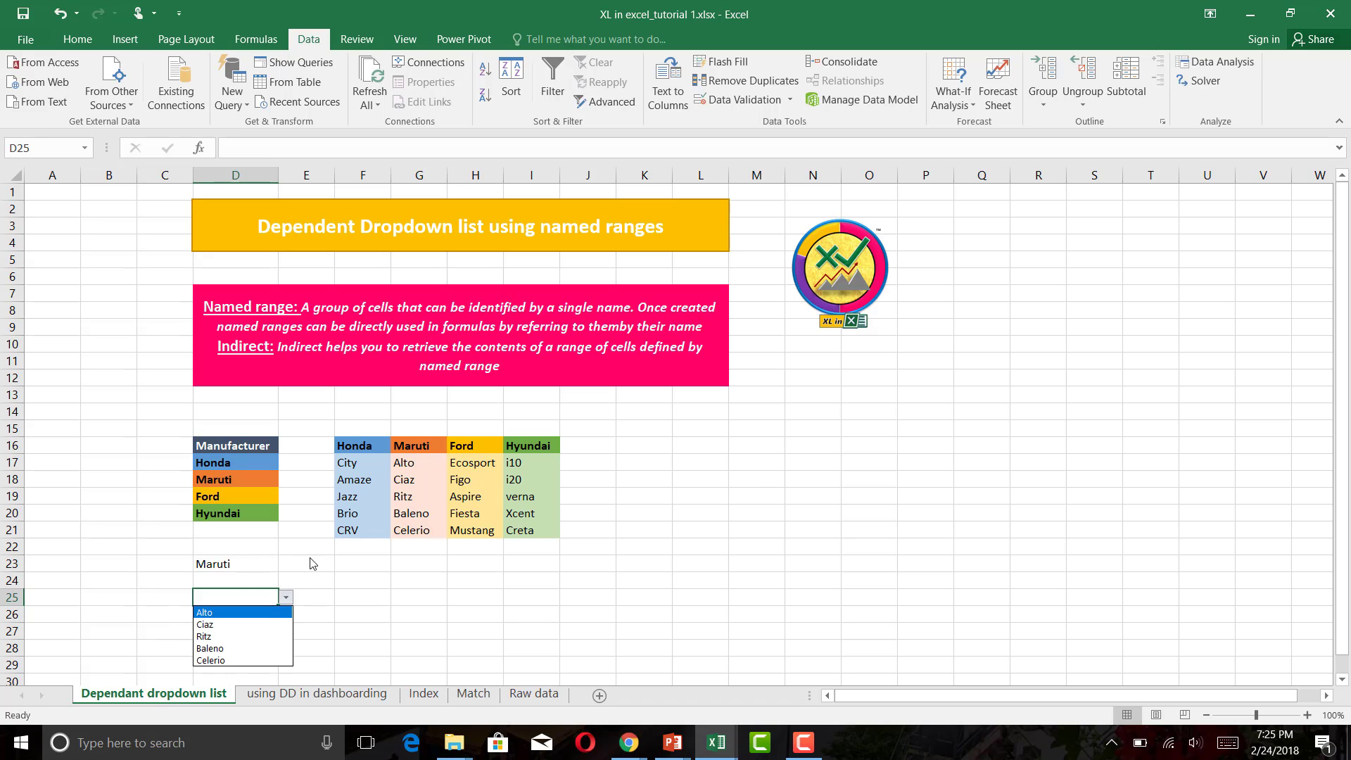
pyautogui.click(243, 636)
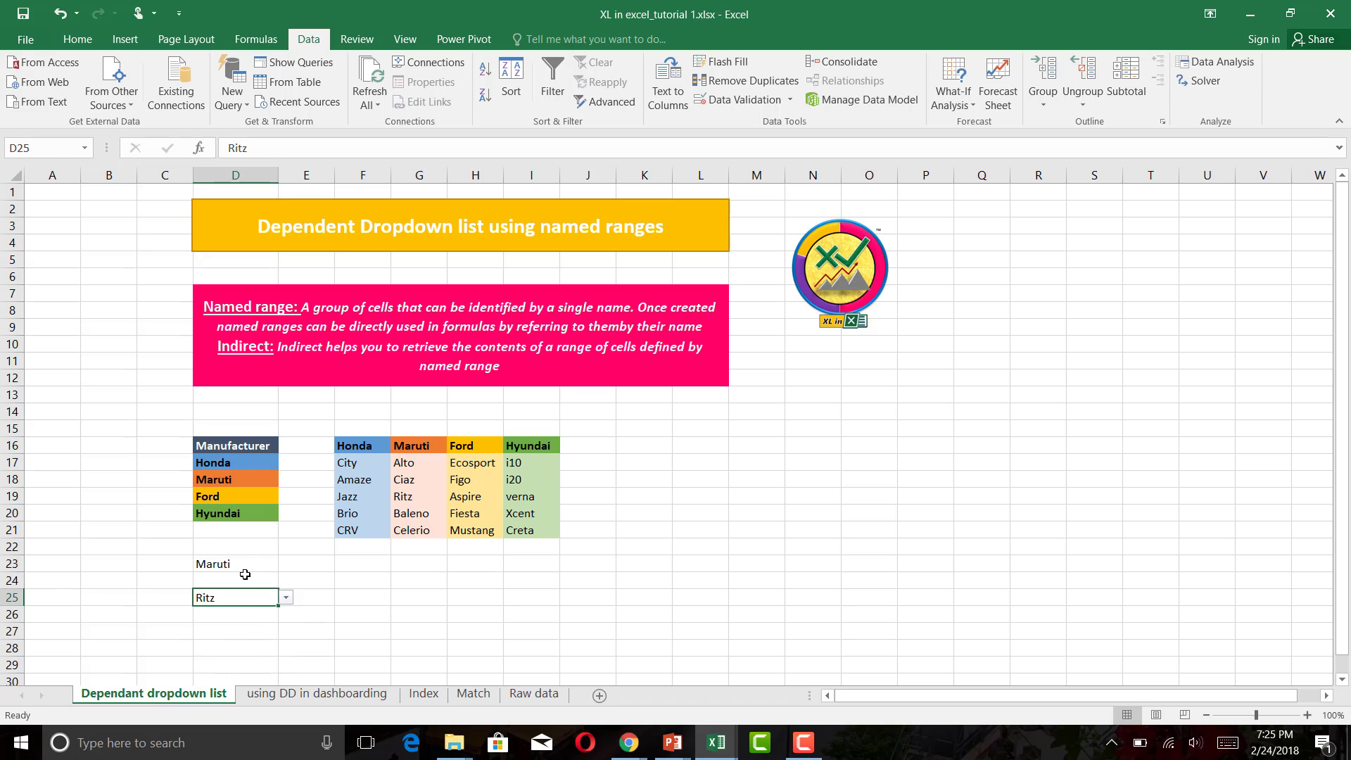
pyautogui.click(245, 561)
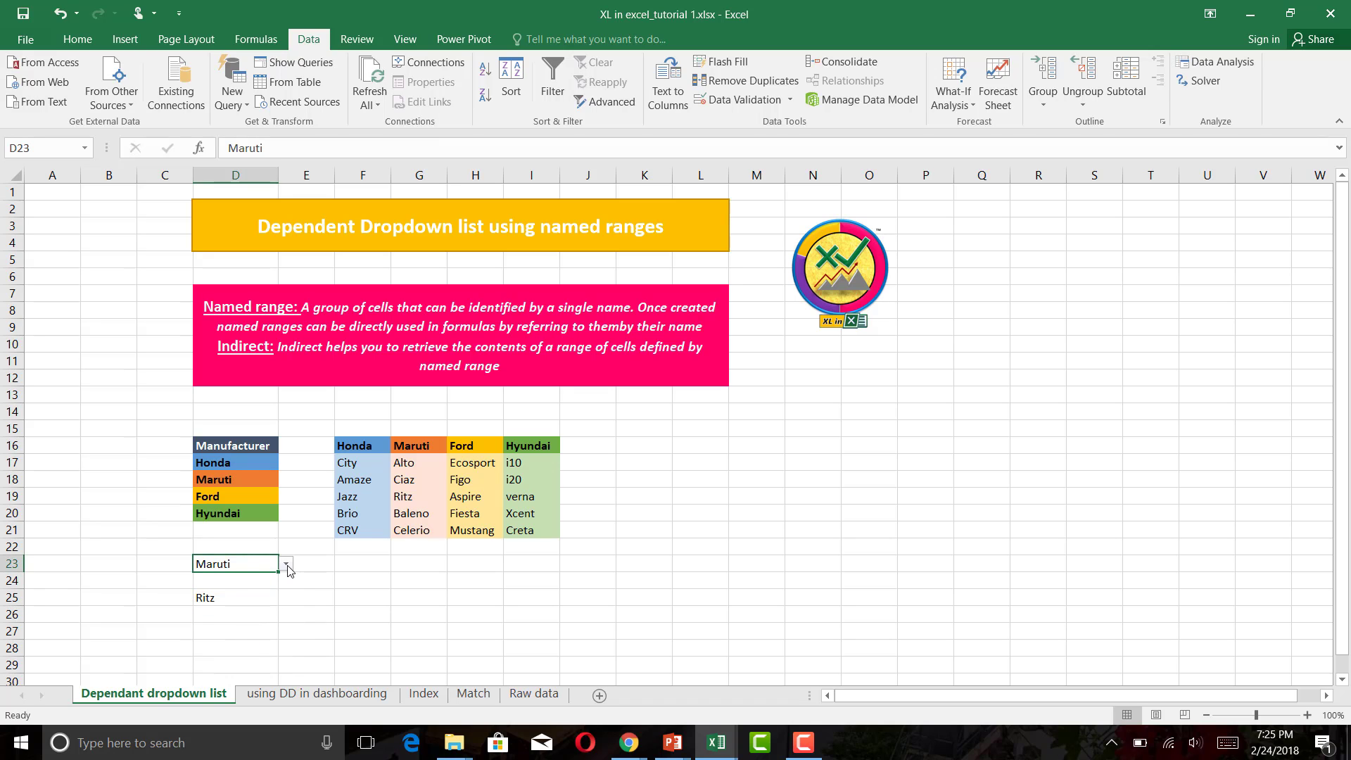
pyautogui.click(287, 566)
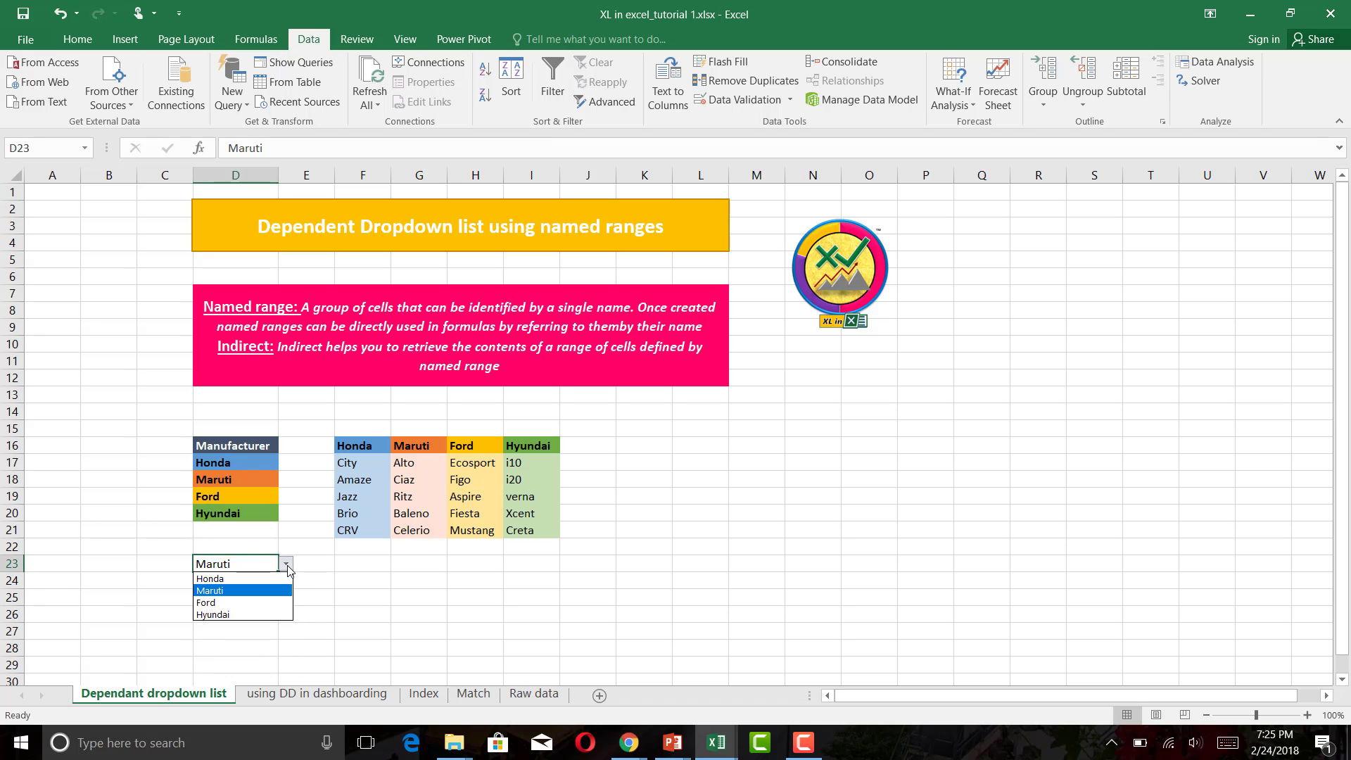
pyautogui.click(252, 581)
# - Choose Jazz from the dependent model dropdown in D25
pyautogui.click(255, 598)
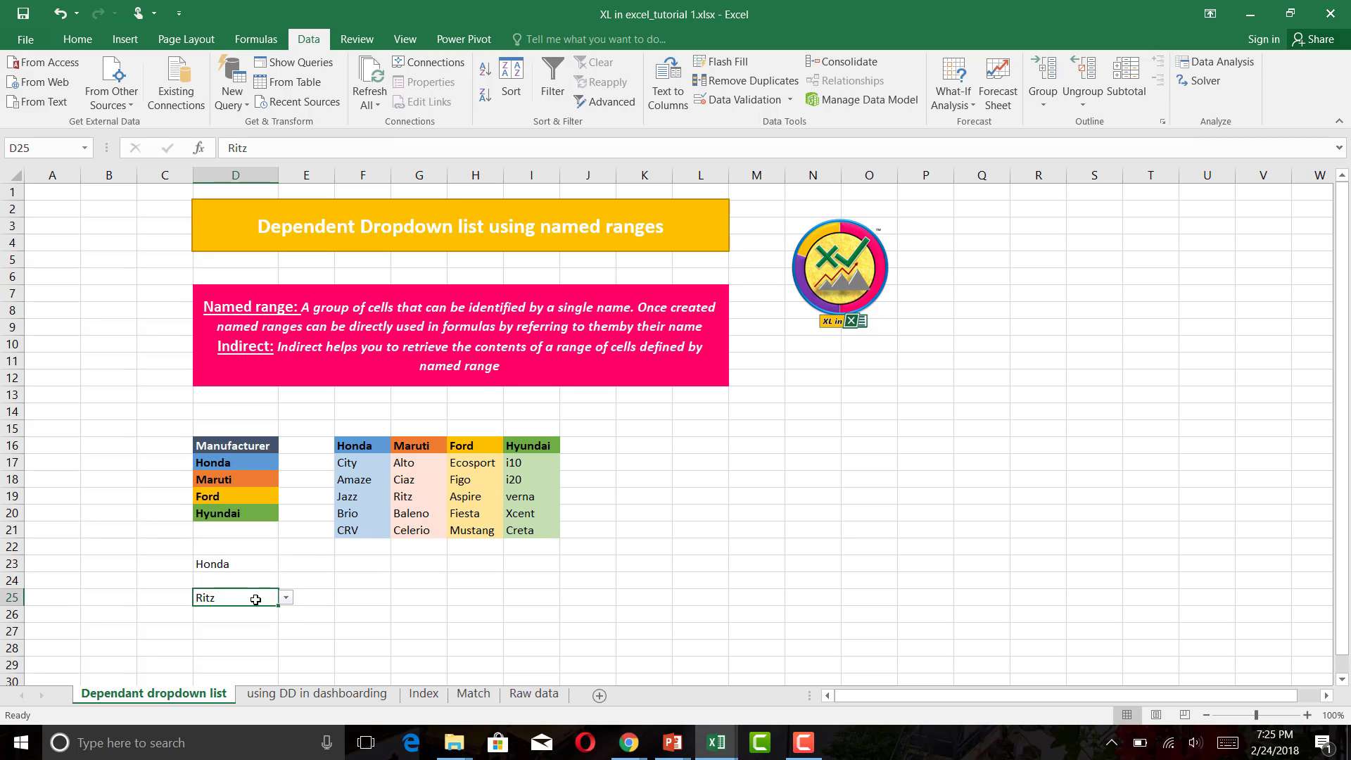
pyautogui.click(287, 599)
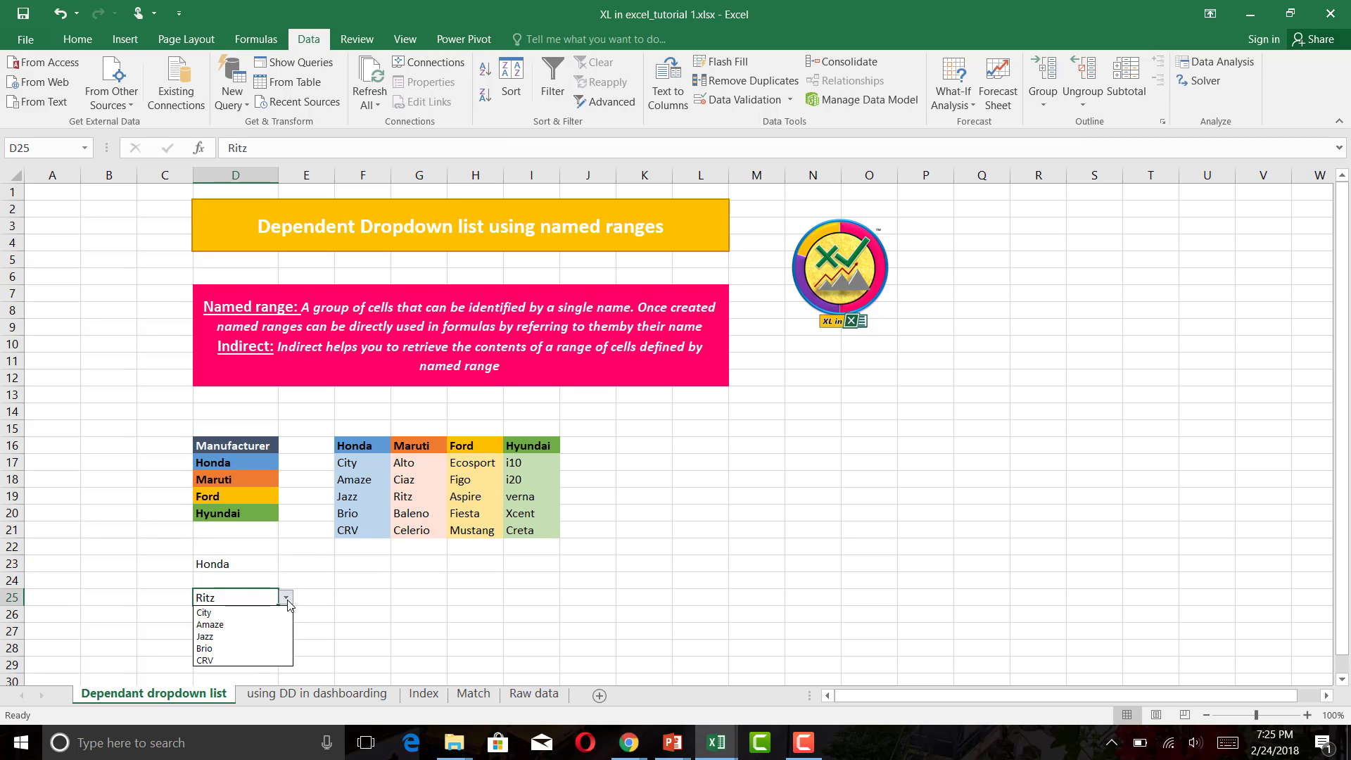
pyautogui.click(239, 637)
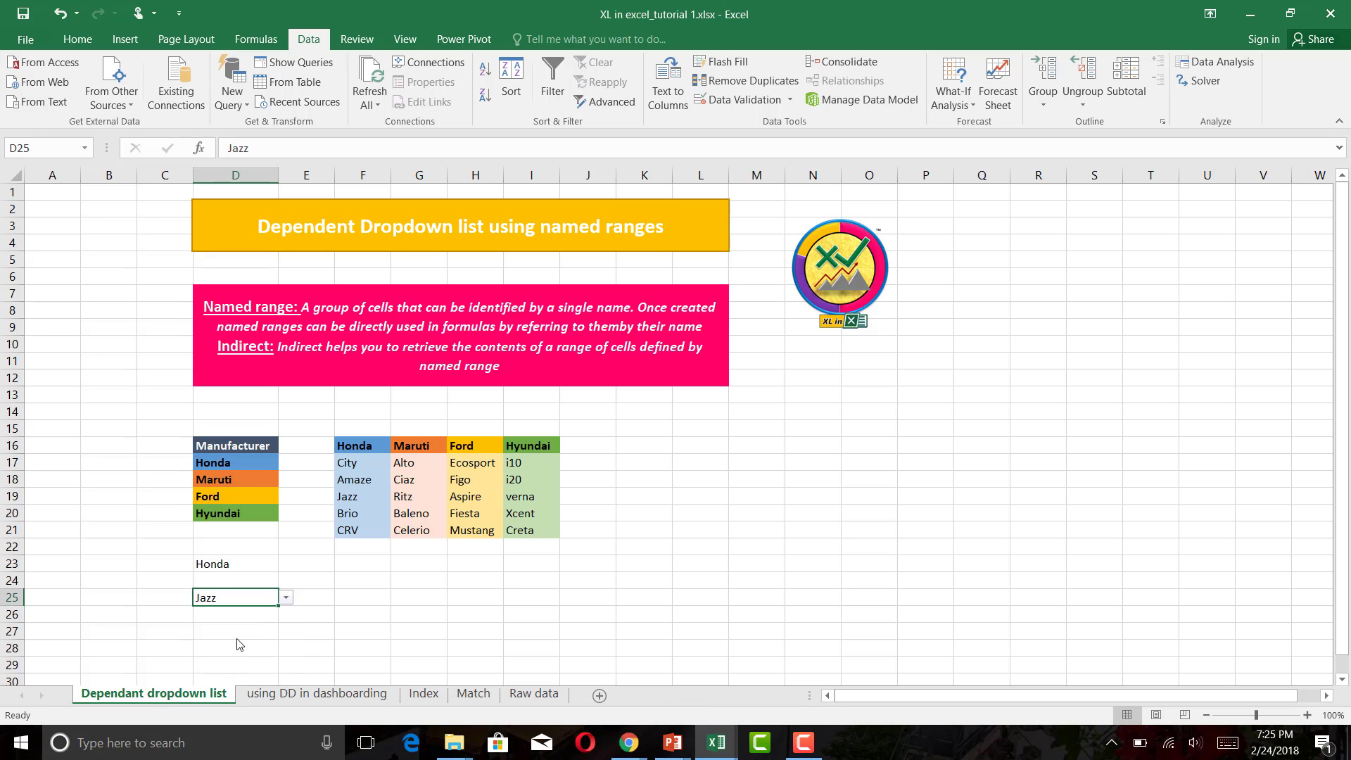